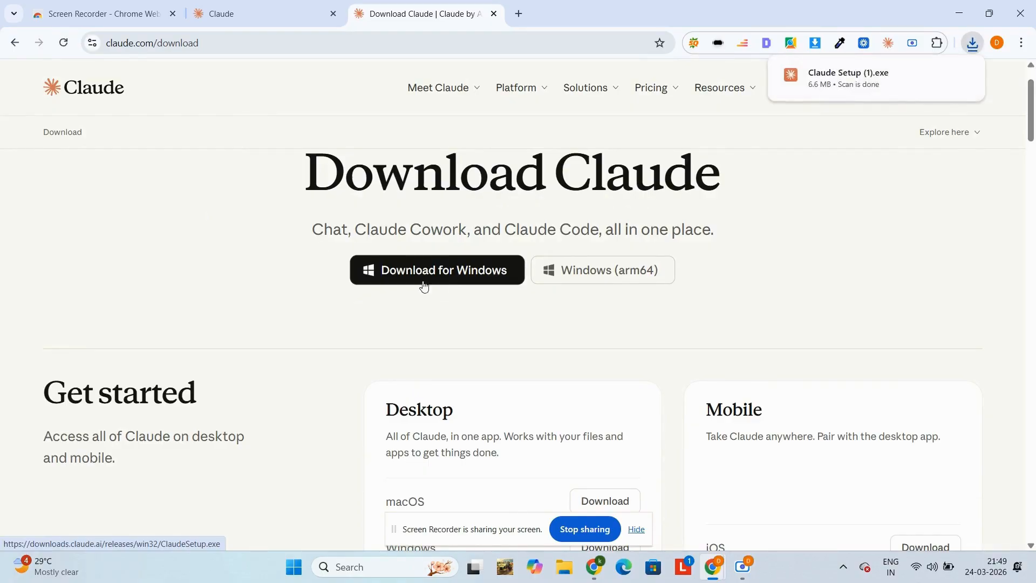
Run the downloaded Claude Setup (1).exe, accept the cookie settings and get started with Claude for Windows
left_click(964, 74)
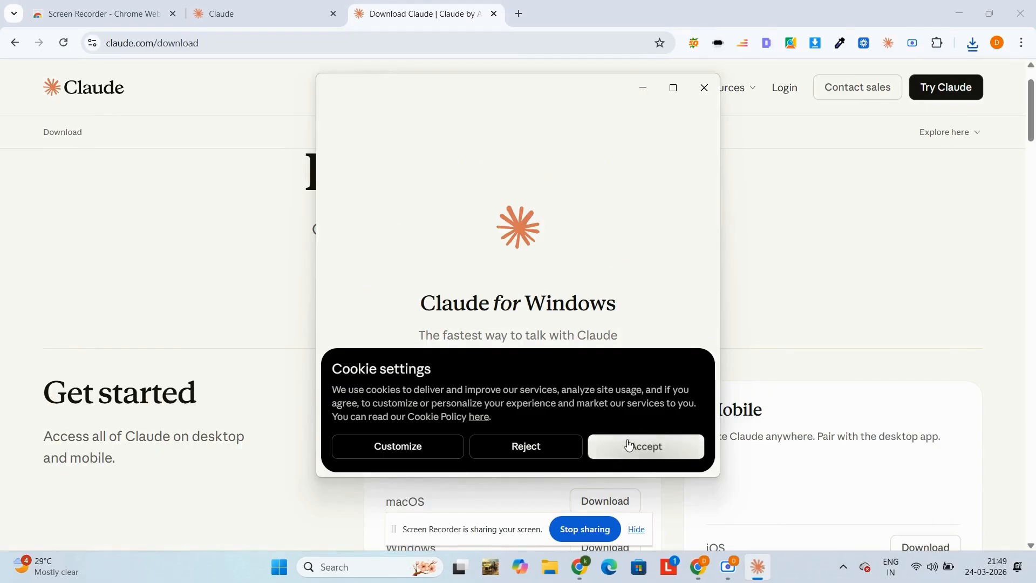
left_click(629, 445)
left_click(572, 435)
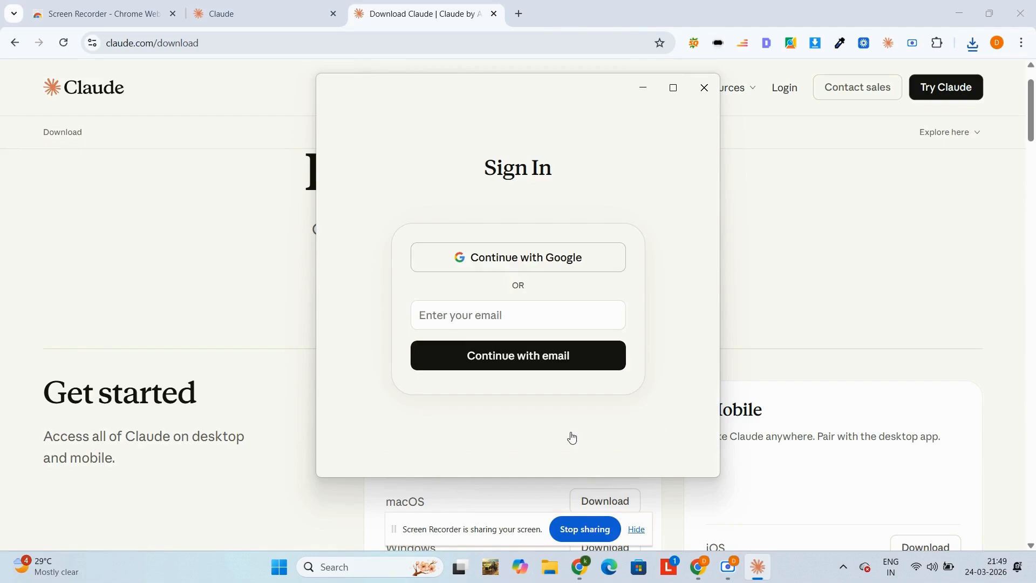
Sign in to the Claude desktop app with the Digi Quite Google account and dismiss the welcome dialog and Dispatch tip
left_click(479, 259)
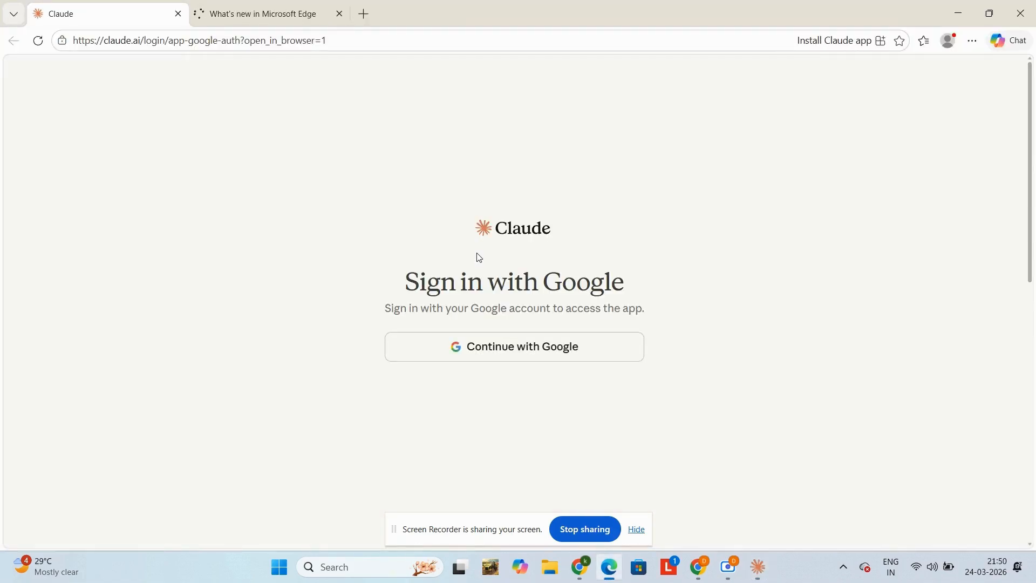
left_click(526, 349)
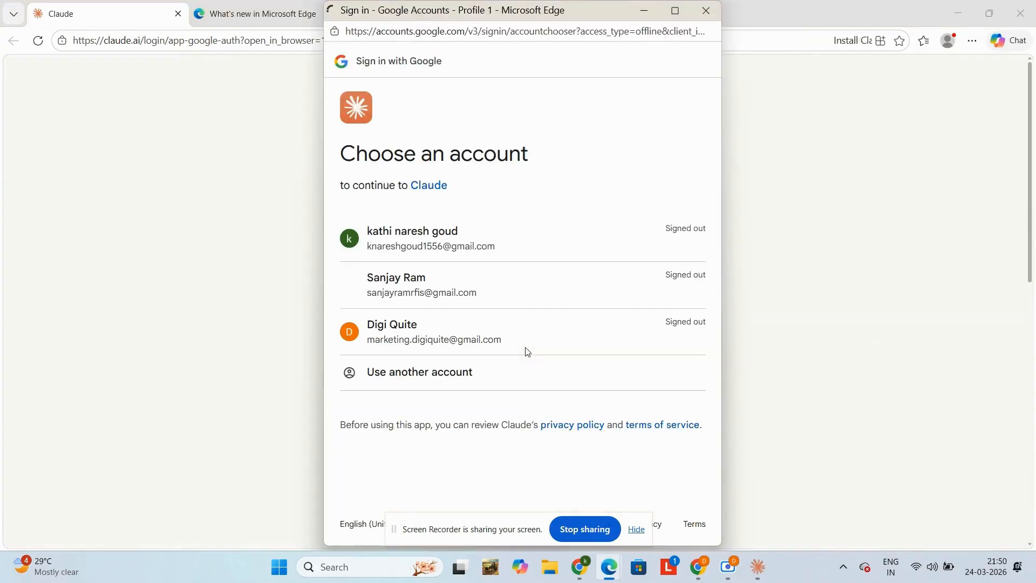
left_click(413, 342)
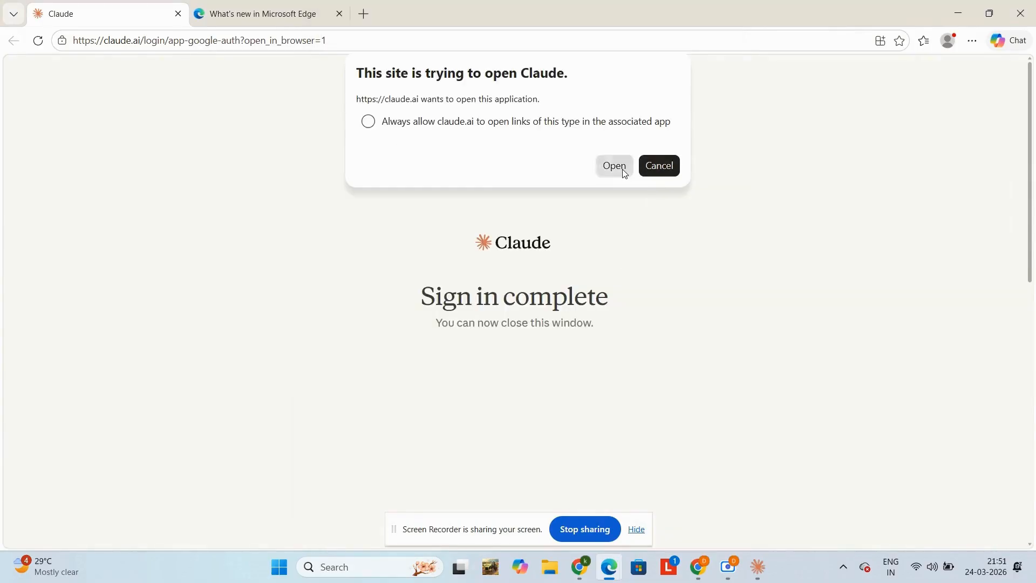
left_click(624, 169)
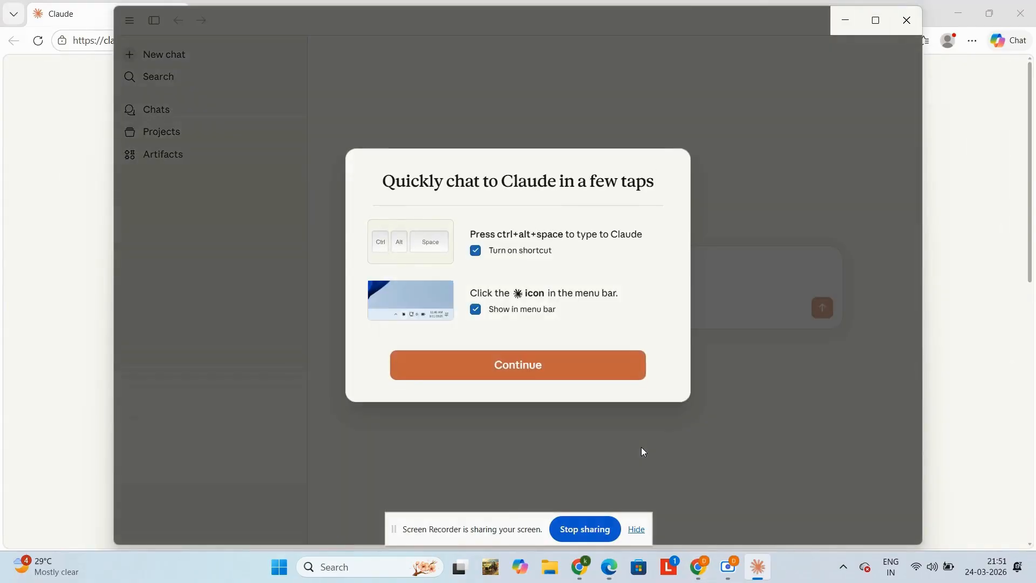
left_click(528, 371)
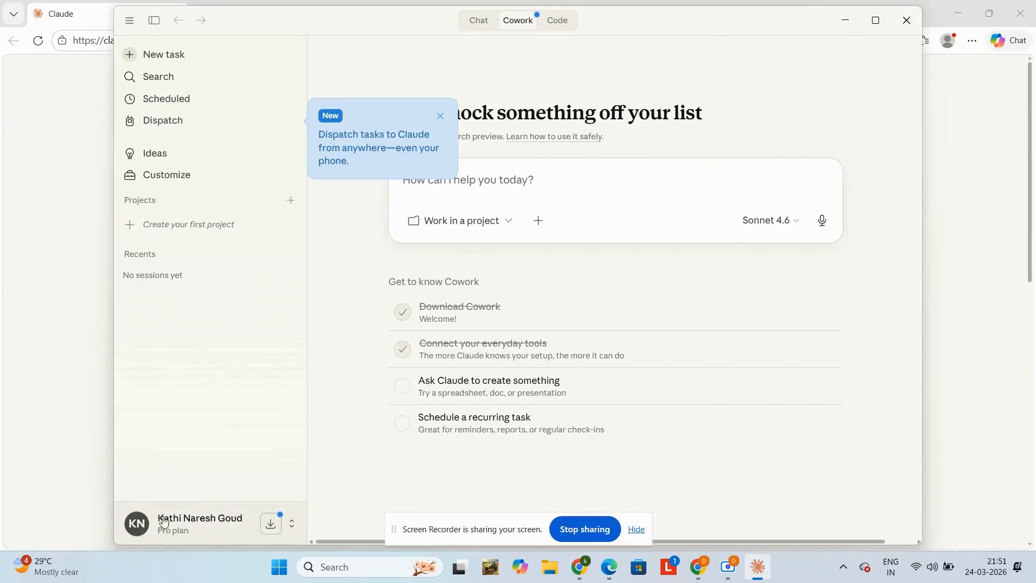
left_click(441, 116)
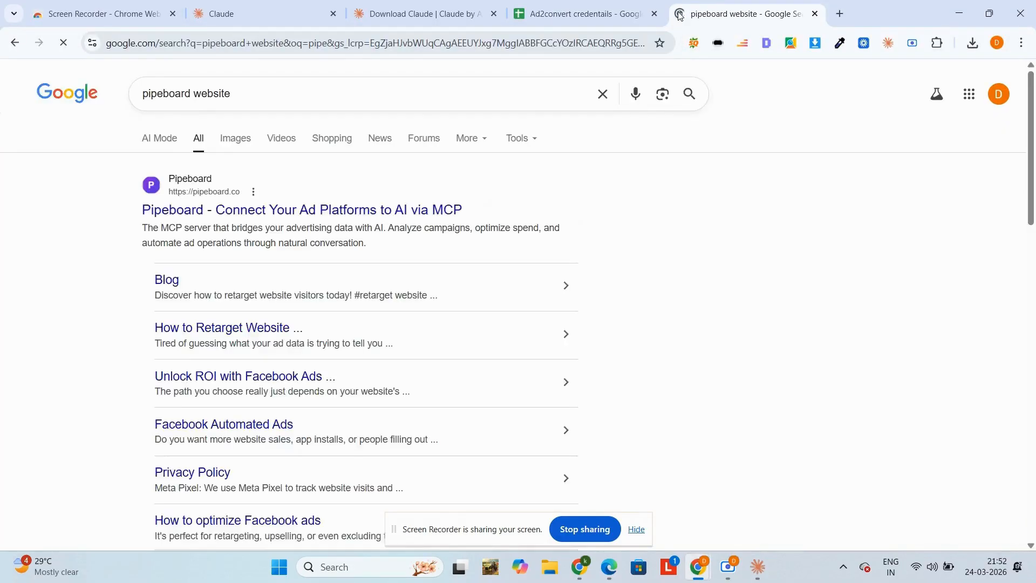
Switch to Chrome, open the Pipeboard website from the search results and sign in with Facebook, reconnecting the existing profile
left_click(298, 212)
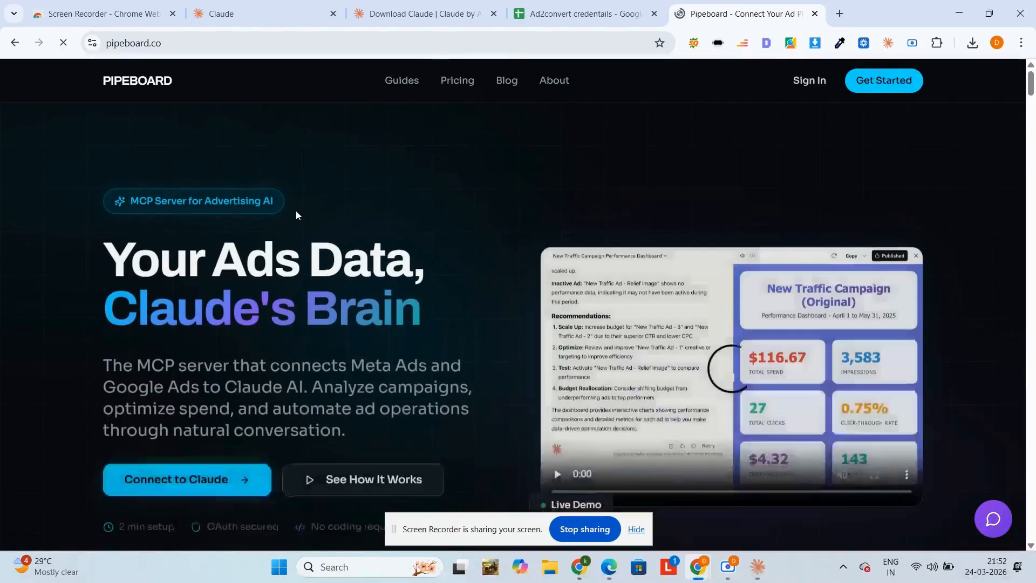
left_click(805, 82)
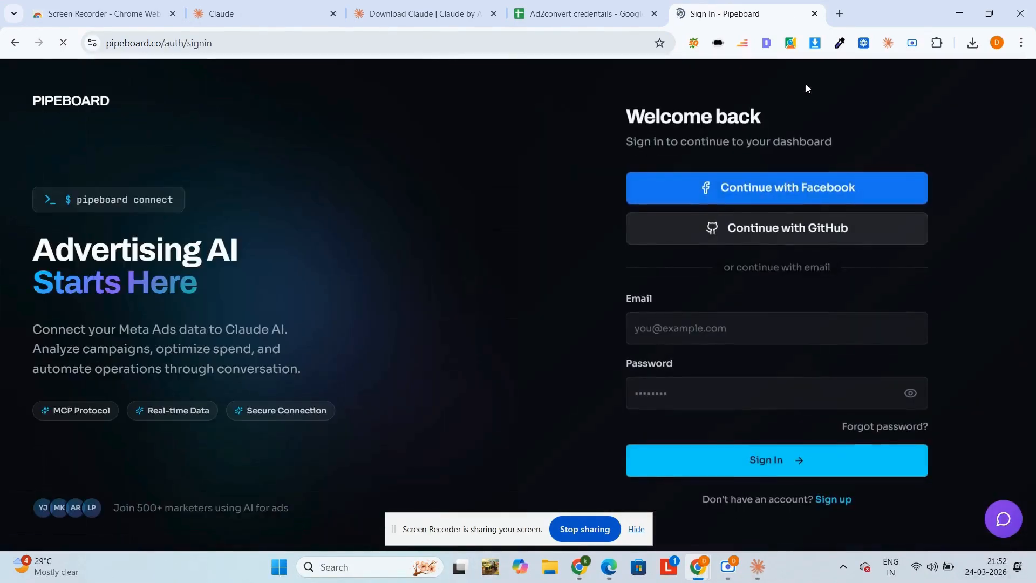
left_click(767, 189)
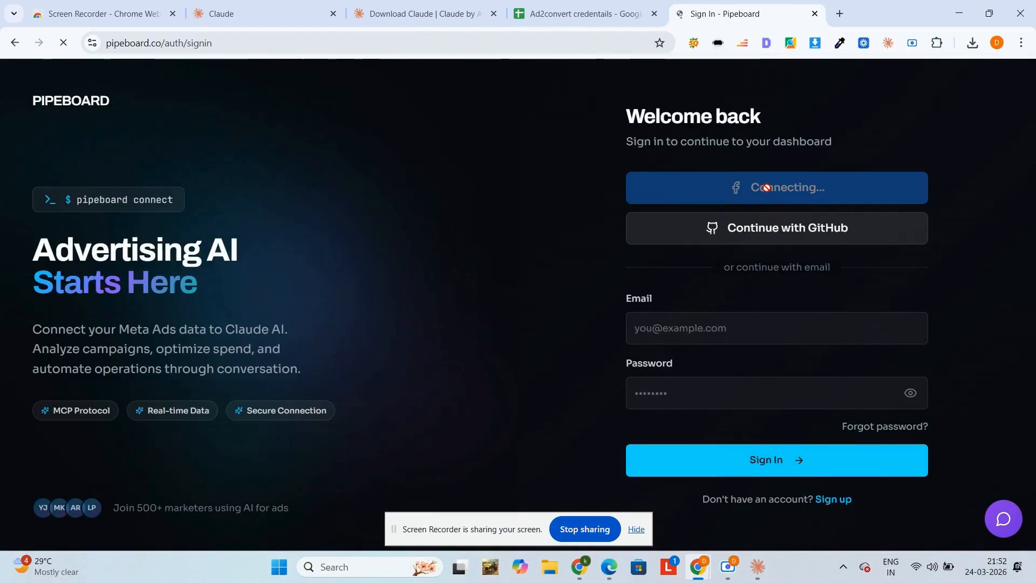
scroll(559, 329, "down", 1)
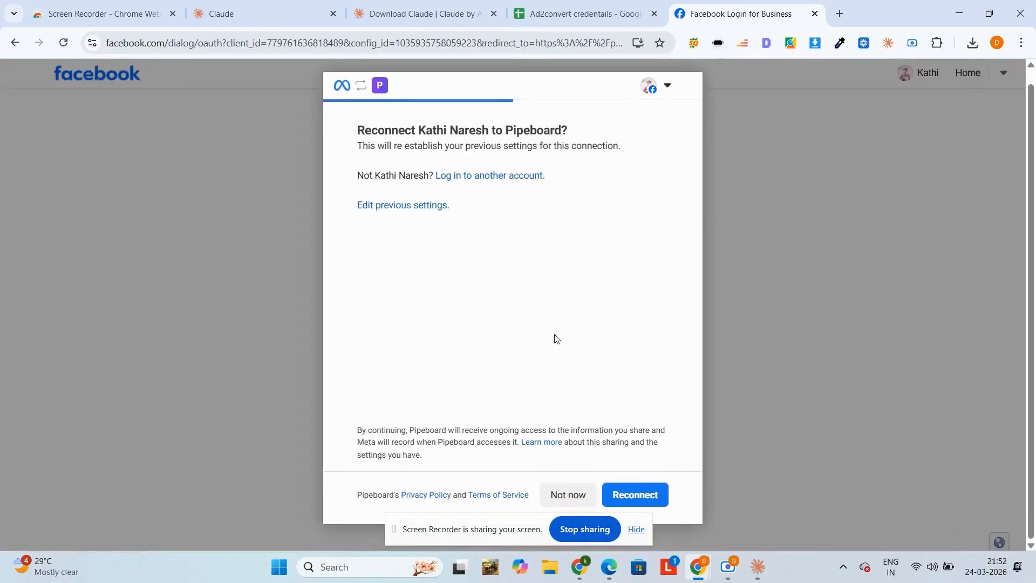
left_click(583, 499)
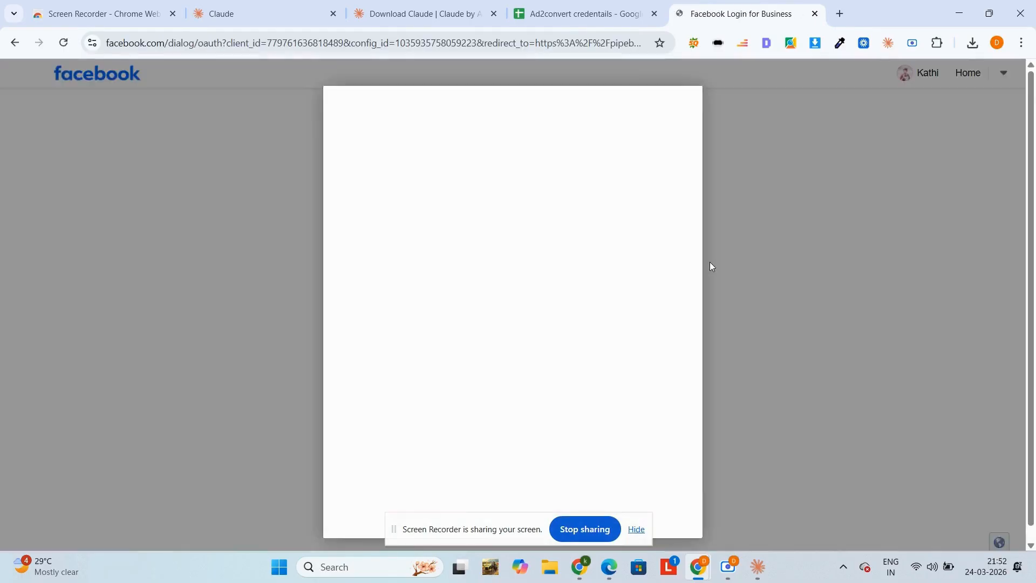
left_click(624, 502)
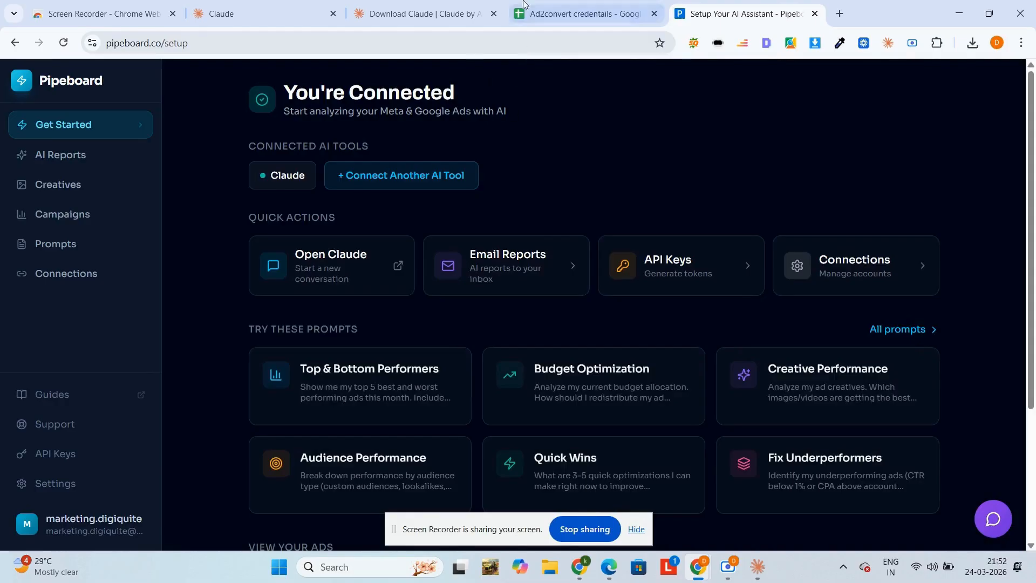
Return to Pipeboard's Connections page in Chrome, start connecting Facebook Ads and continue with the current Facebook profile
scroll(351, 307, "down", 3)
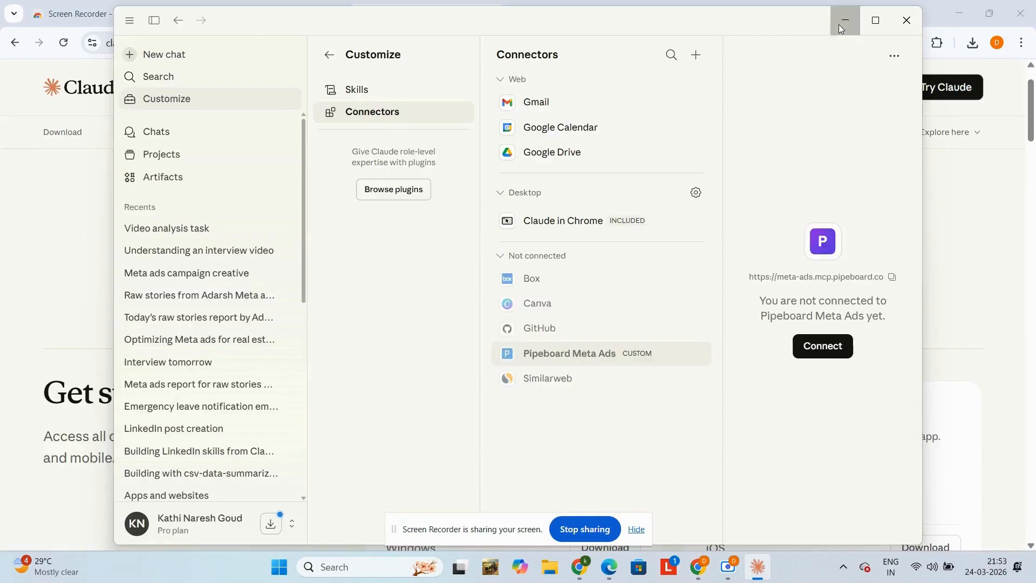
left_click(840, 28)
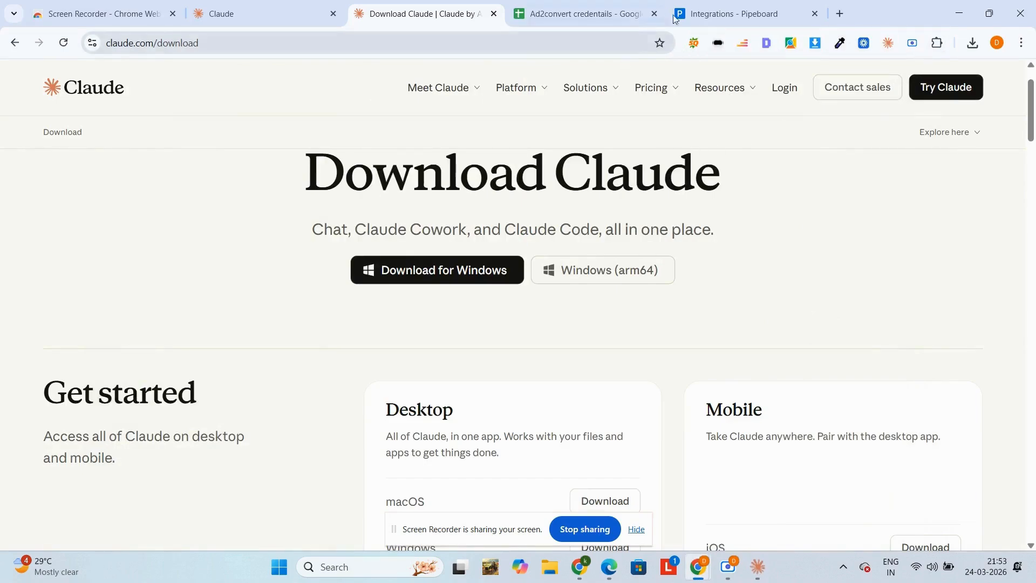
left_click(717, 13)
left_click(809, 171)
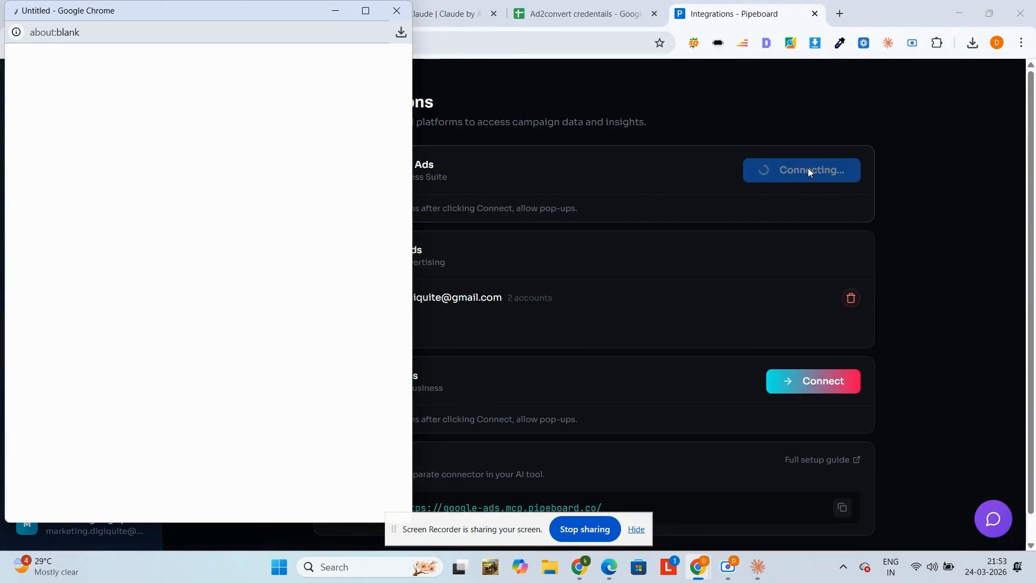
left_click_drag(274, 11, 540, 2)
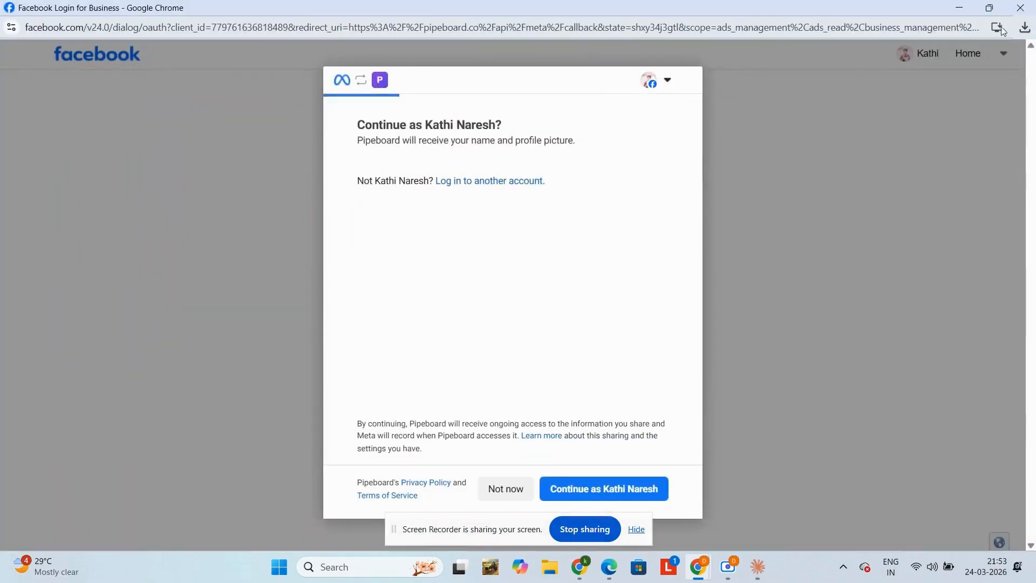
left_click(989, 8)
left_click(294, 493)
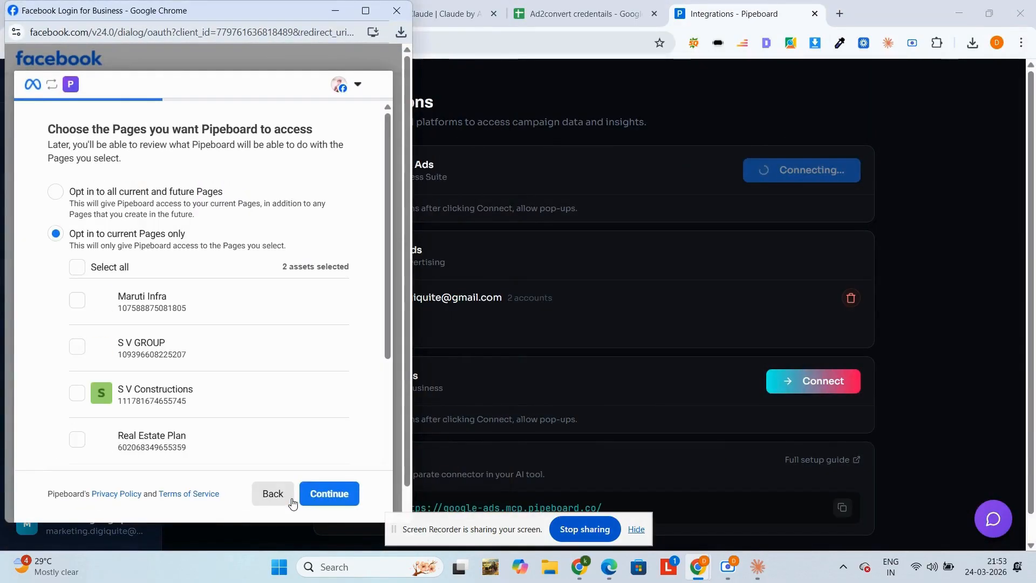
Add two more Facebook Pages to the current Pages that Pipeboard may access, and continue
scroll(108, 351, "down", 5)
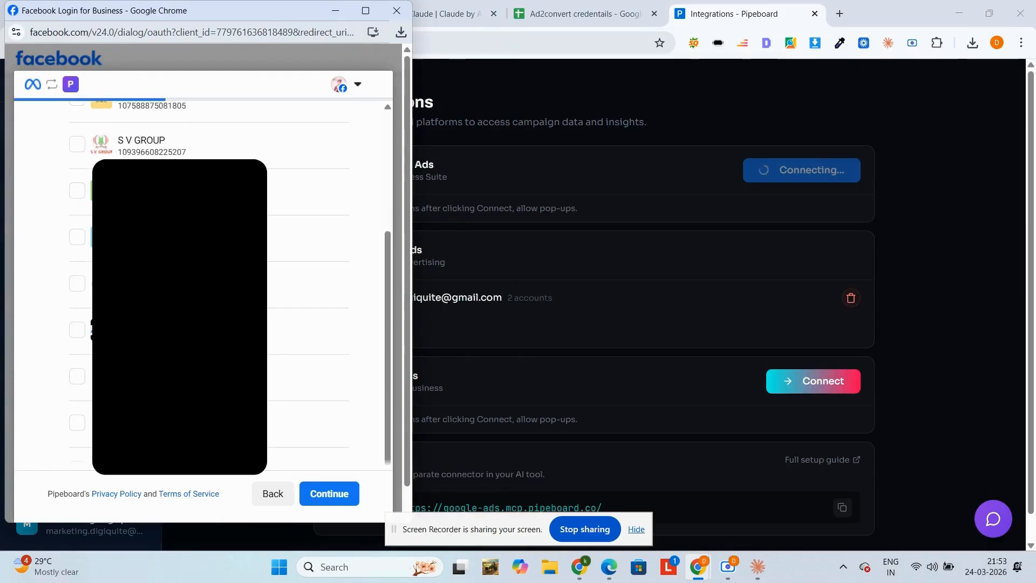
left_click(77, 367)
left_click(77, 412)
scroll(331, 464, "up", 5)
scroll(331, 464, "down", 5)
left_click(331, 489)
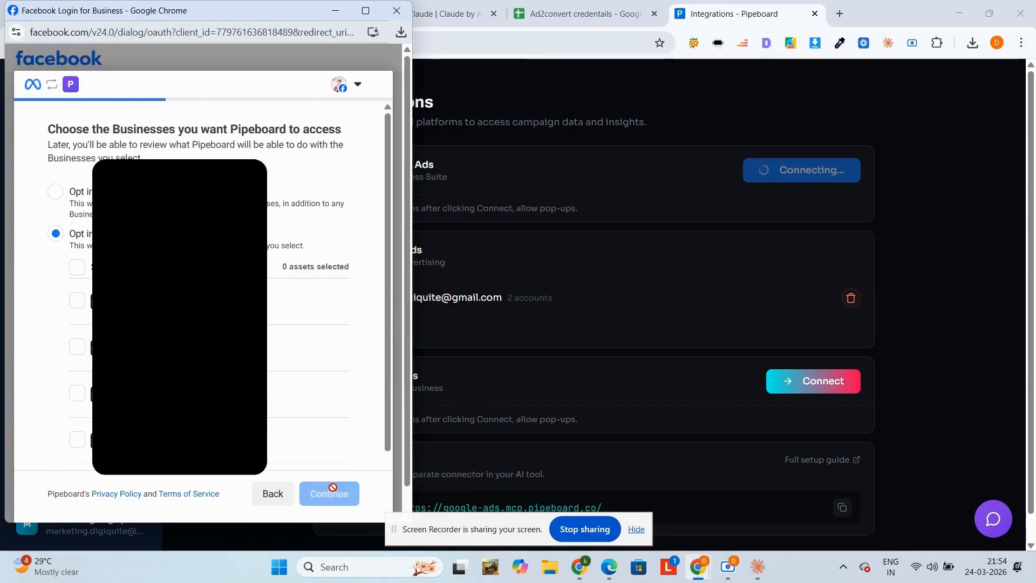
Give Pipeboard access to five of the current Businesses only, and continue to the WhatsApp accounts
left_click(78, 349)
left_click(77, 395)
left_click(77, 439)
left_click(78, 300)
scroll(87, 346, "down", 3)
left_click(77, 385)
left_click(77, 245)
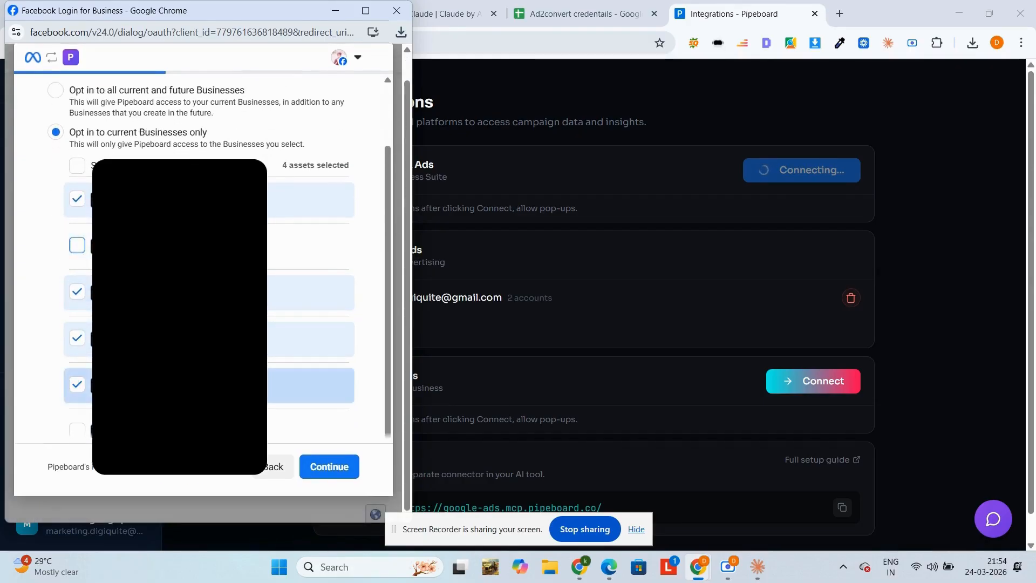
left_click(320, 468)
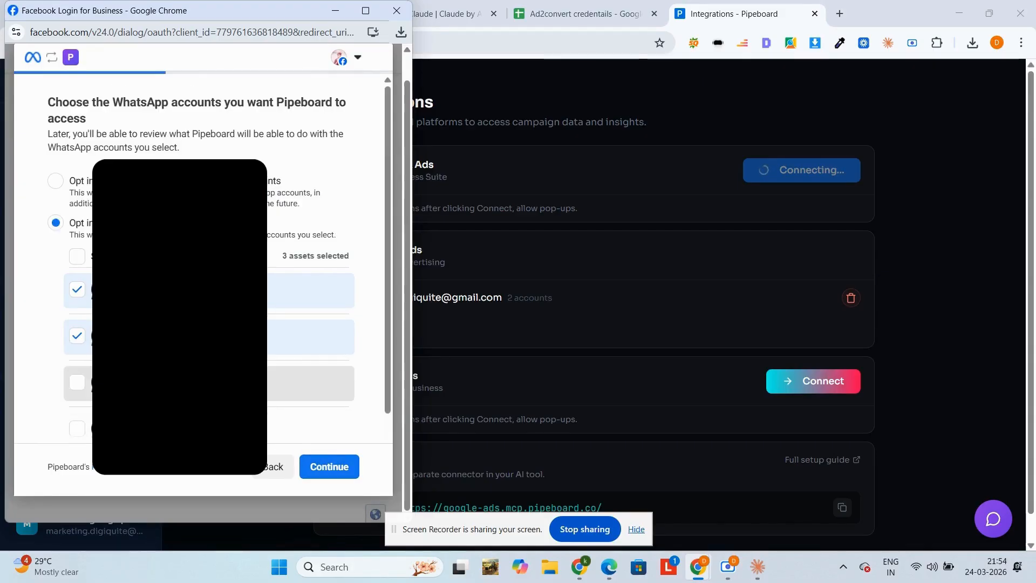
Keep the three selected WhatsApp accounts and save the reviewed permissions to complete the Facebook Ads connection
scroll(178, 378, "down", 1)
left_click(324, 470)
scroll(324, 473, "down", 1)
left_click(326, 467)
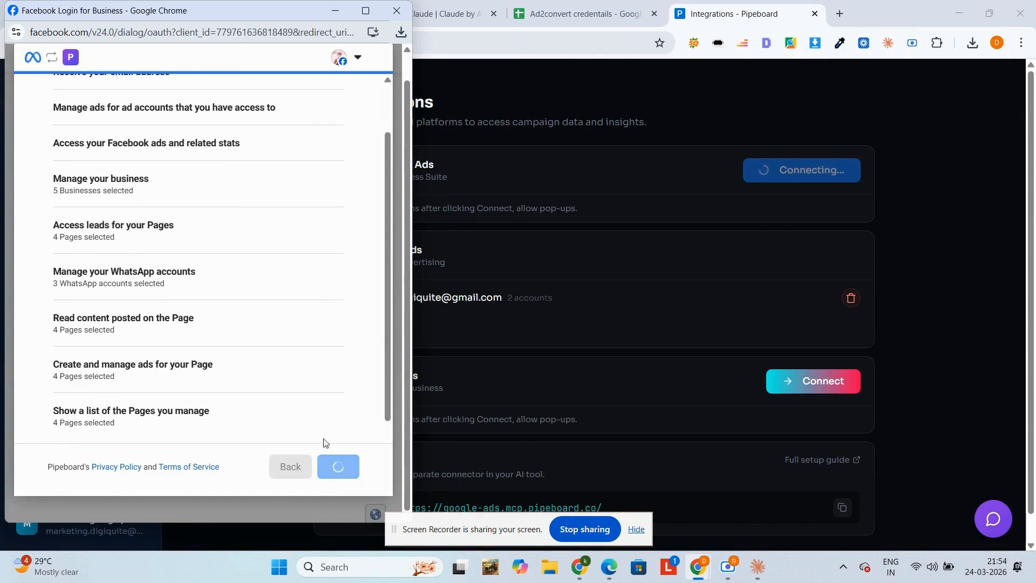
scroll(324, 398, "up", 1)
scroll(325, 398, "down", 3)
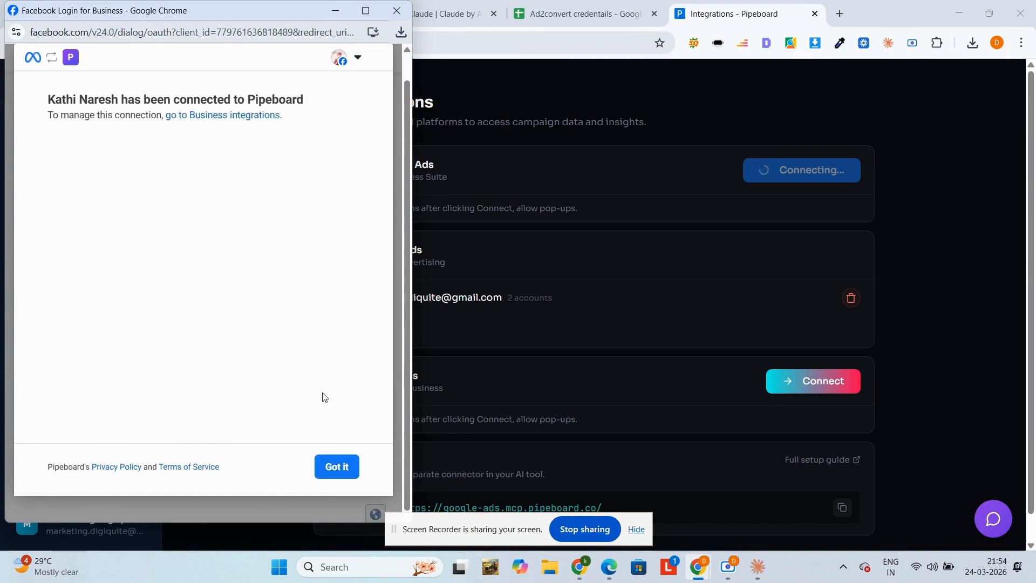
left_click(343, 473)
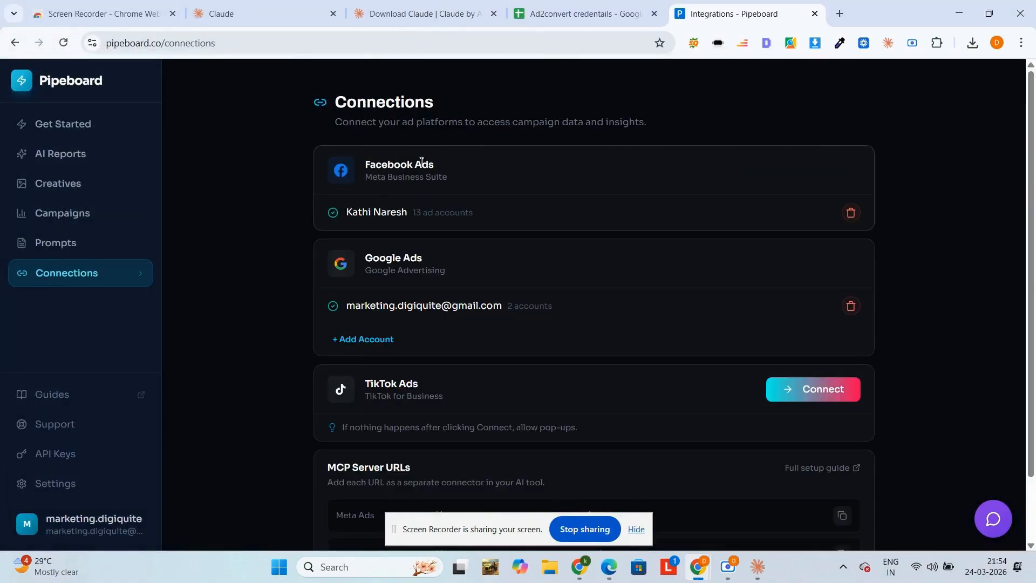
Copy the Meta Ads address from the MCP Server URLs of the Pipeboard connections
scroll(462, 337, "down", 2)
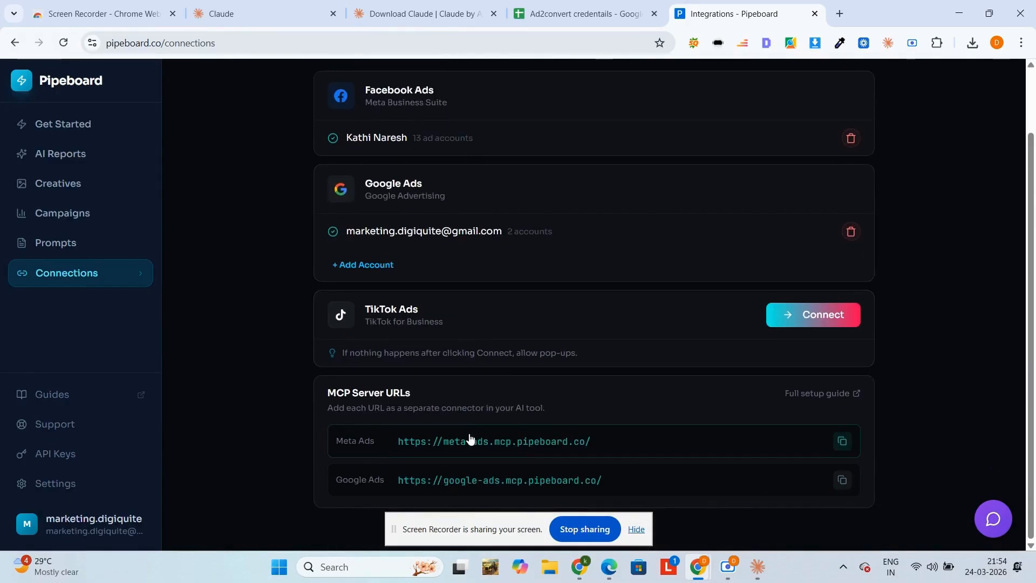
left_click(841, 443)
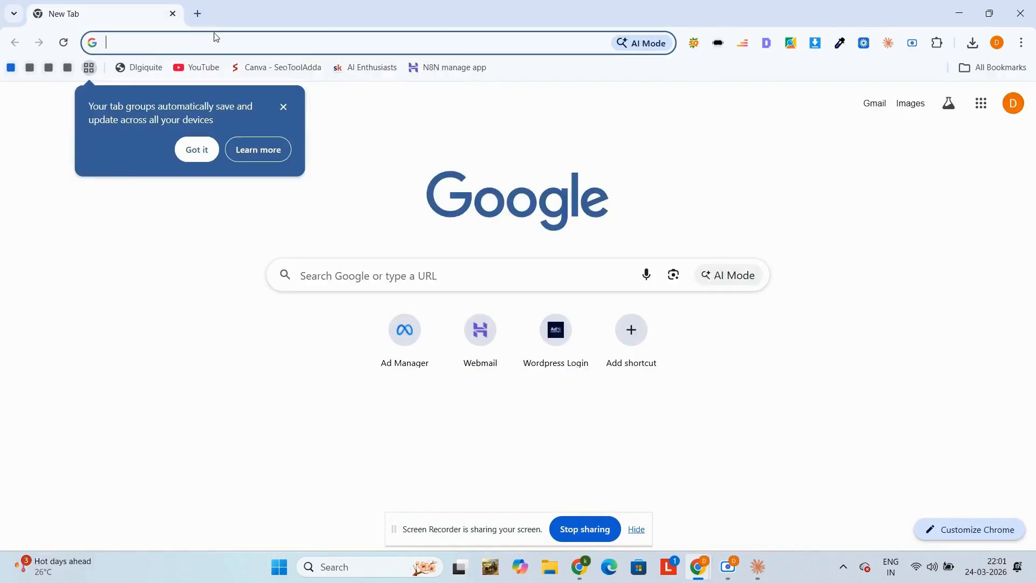
Search for "pipeboard website" in the new tab, open the Pipeboard site and sign in to the dashboard
left_click(218, 35)
type("pi")
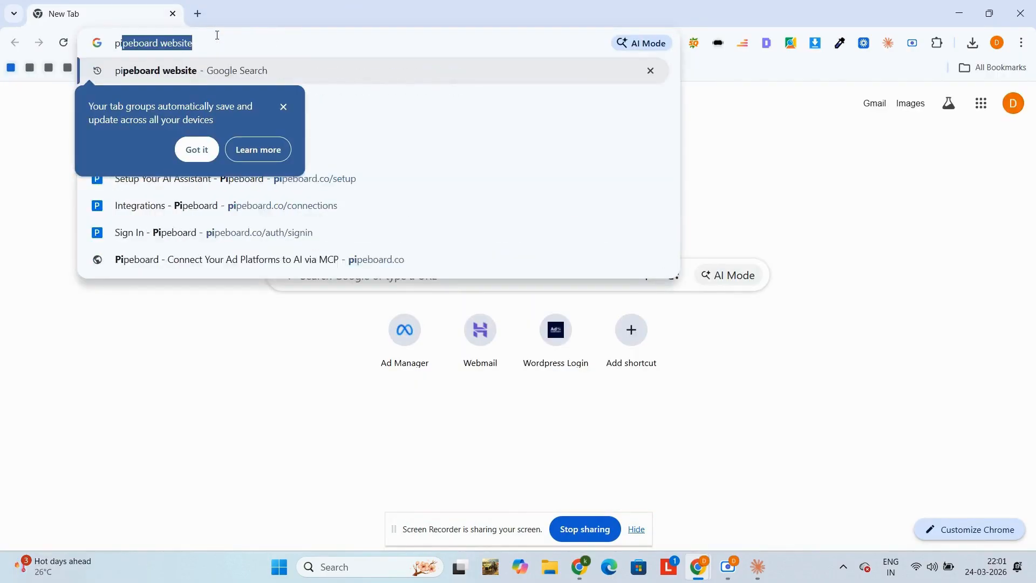
key("Return")
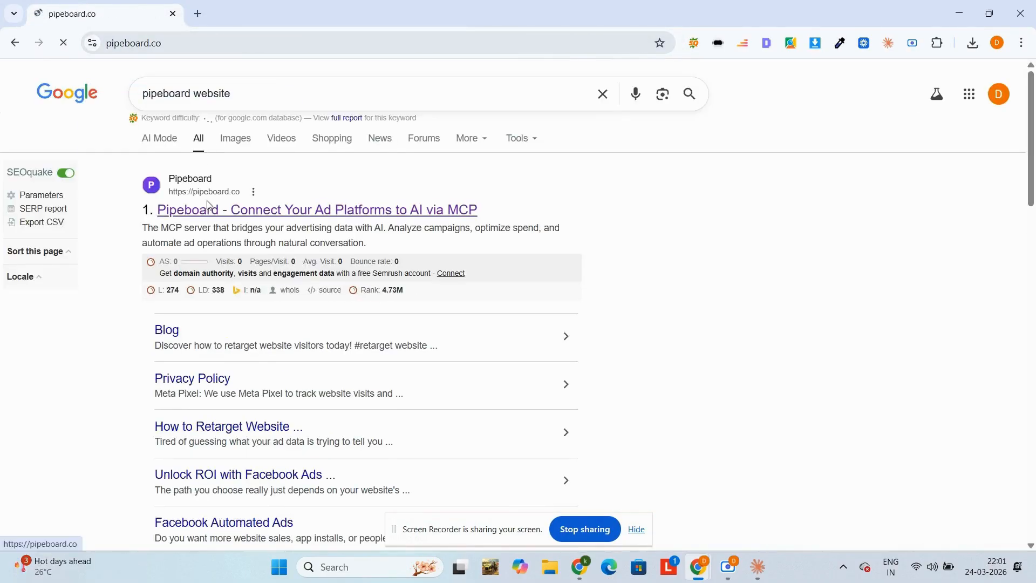
left_click(207, 211)
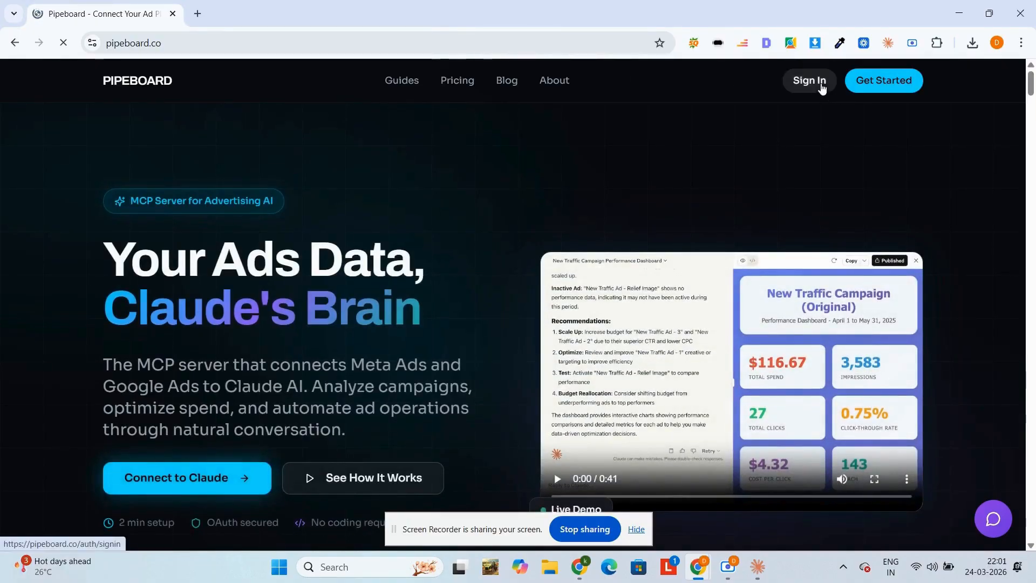
left_click(820, 85)
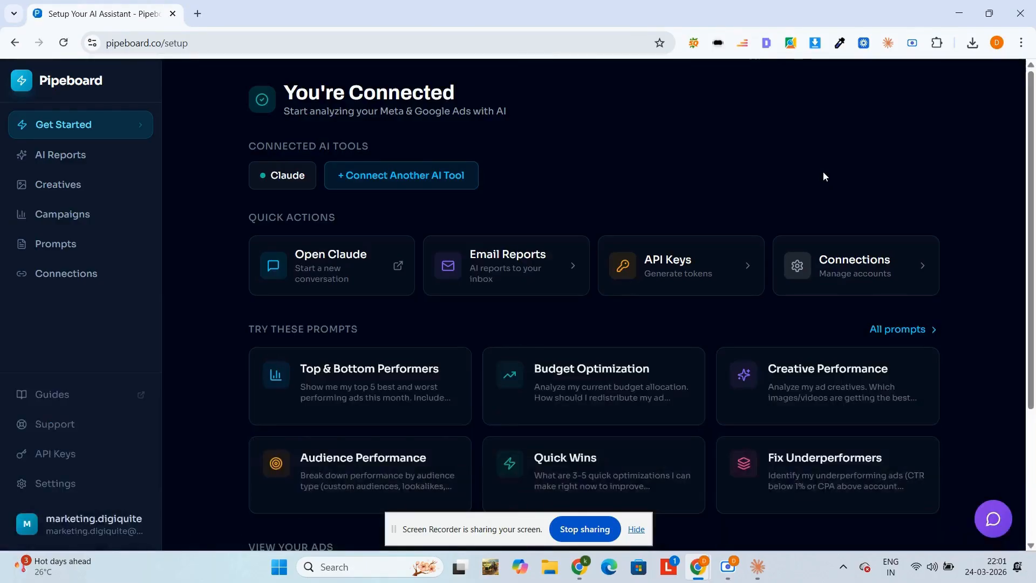
left_click(819, 267)
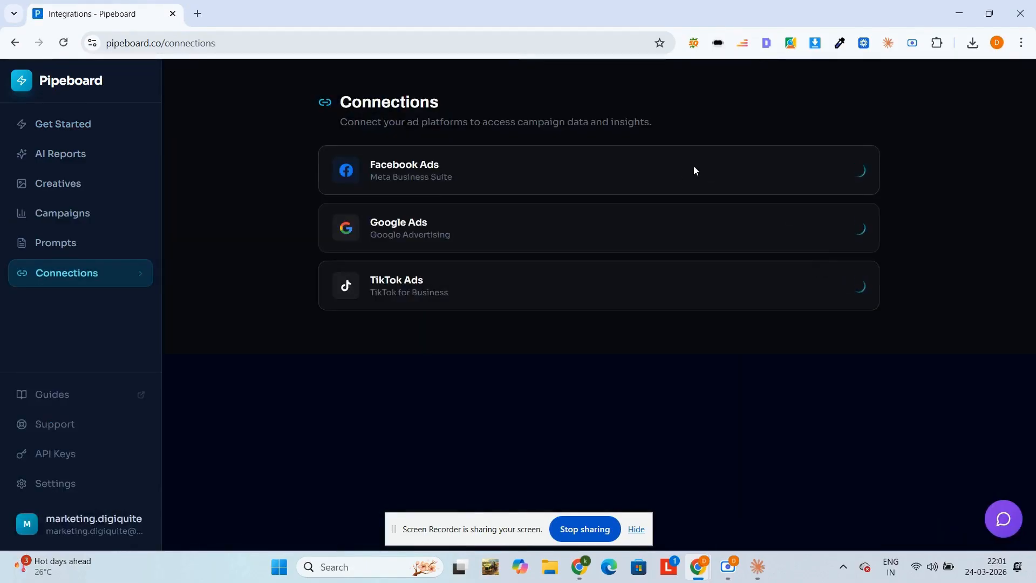
scroll(674, 216, "down", 2)
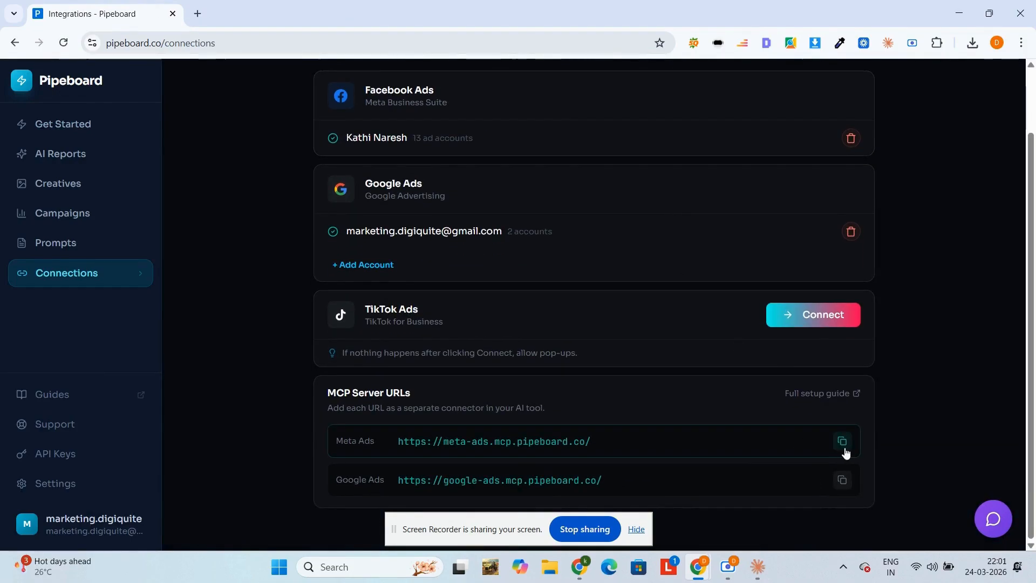
left_click(842, 441)
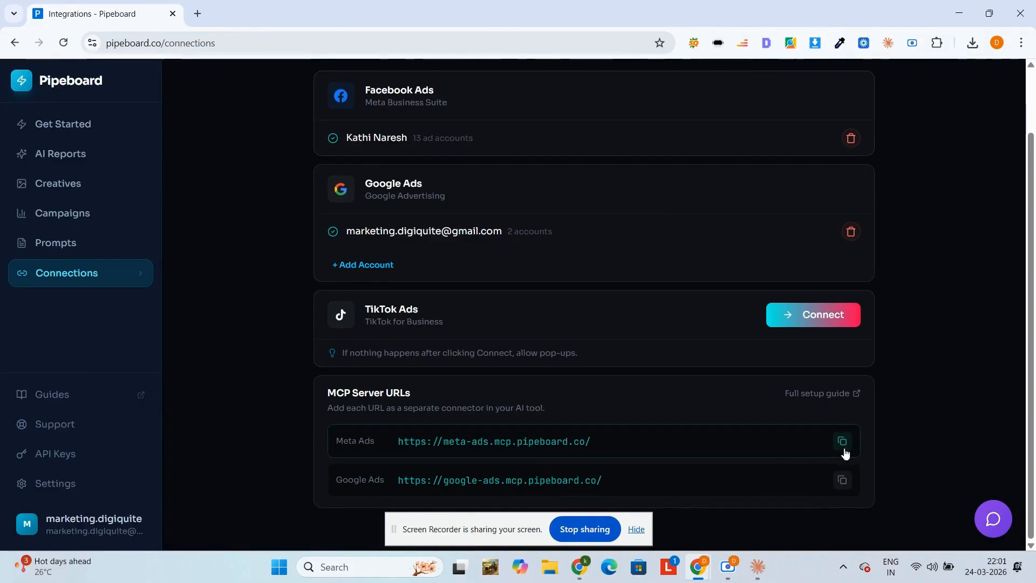
Copy the Meta Ads MCP server URL from the Pipeboard connections again
left_click(844, 449)
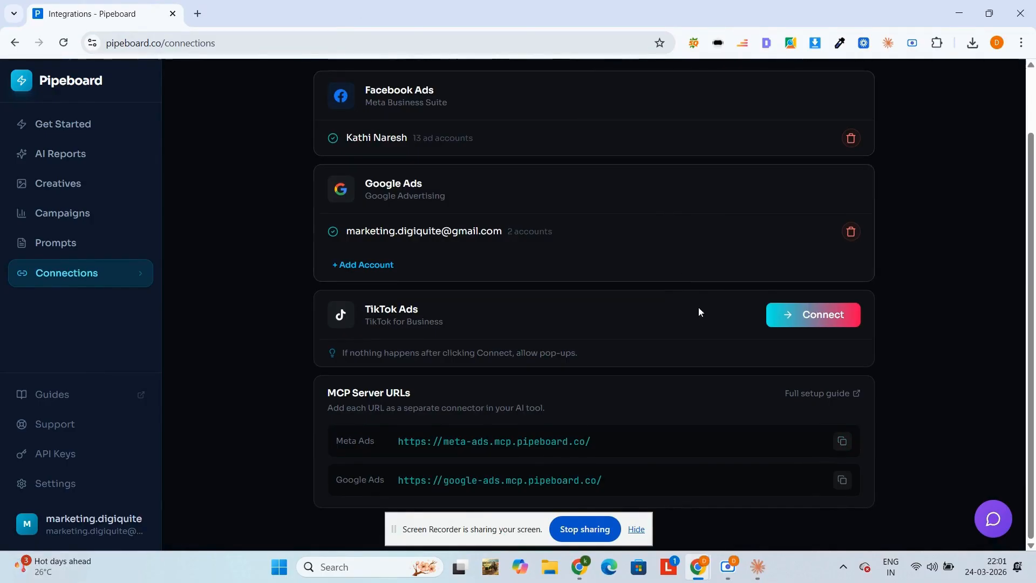
left_click(845, 451)
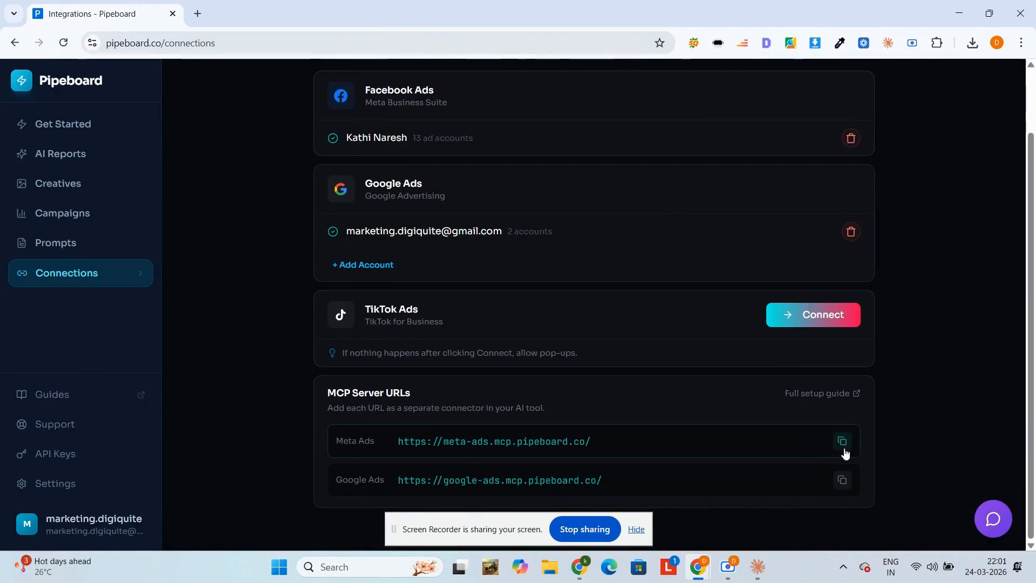
left_click(844, 451)
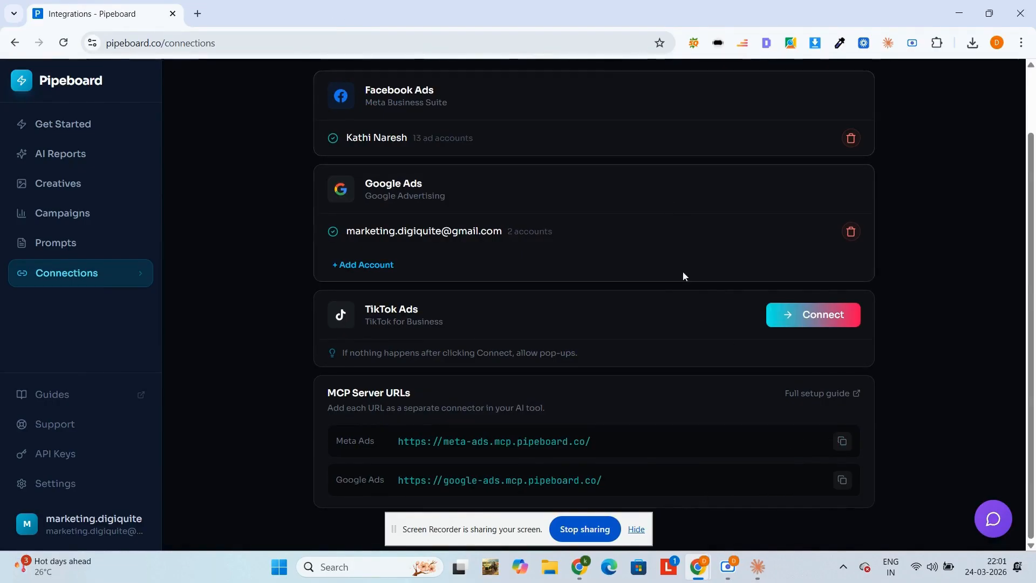
left_click(844, 449)
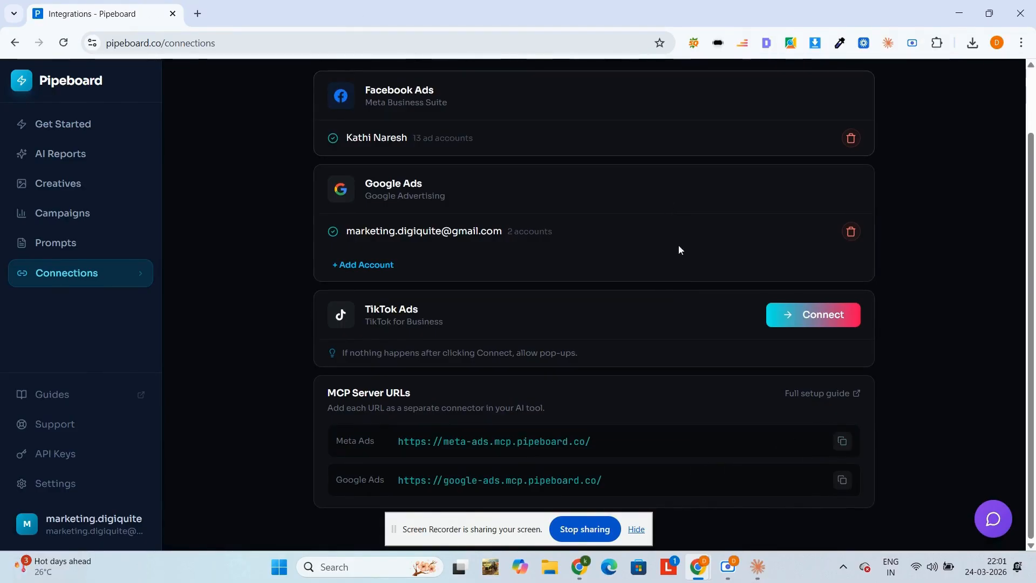
left_click(844, 448)
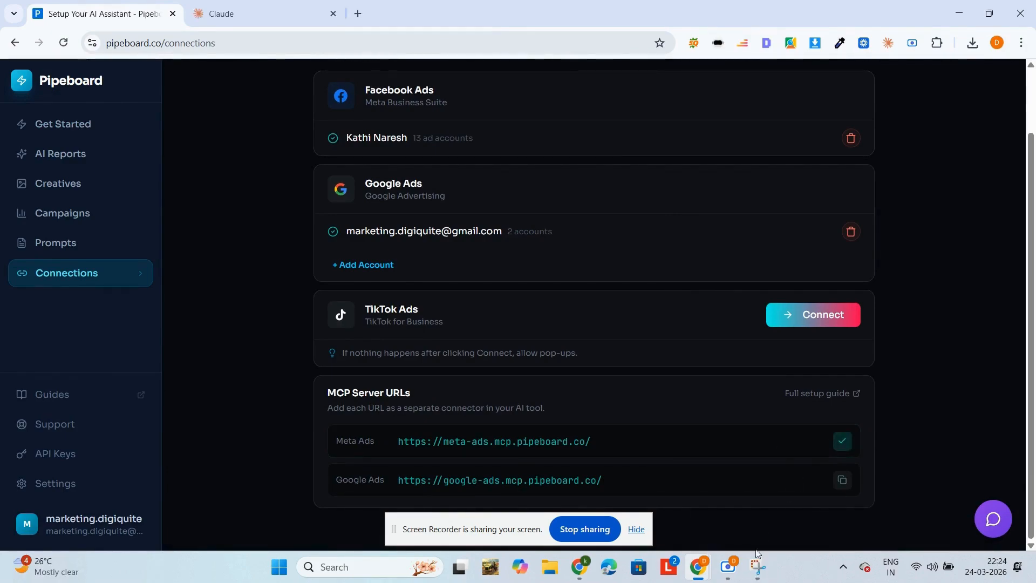
Switch to the Claude desktop app by searching for "cla" and start a new chat
left_click(368, 572)
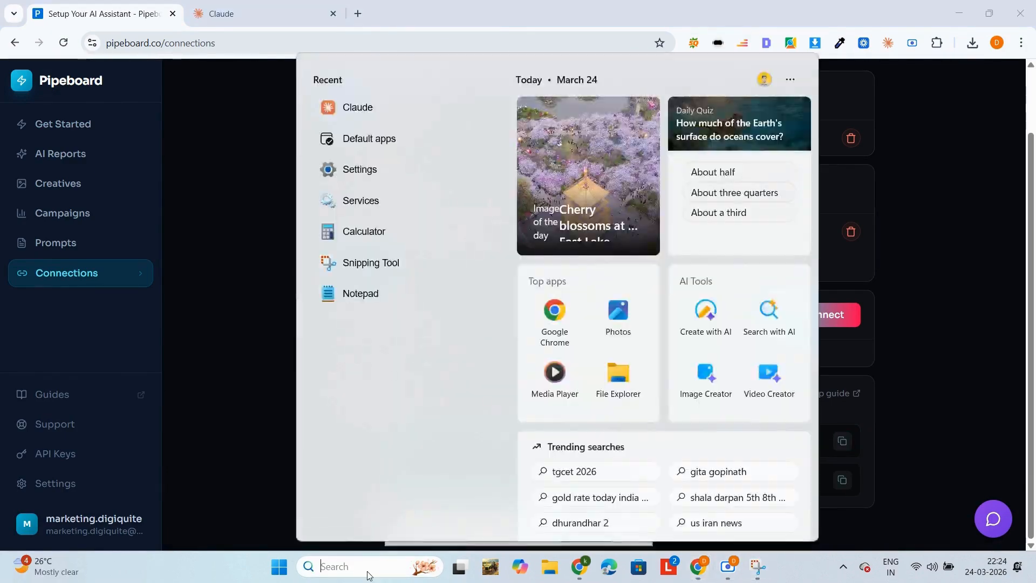
type("cla")
key("Return")
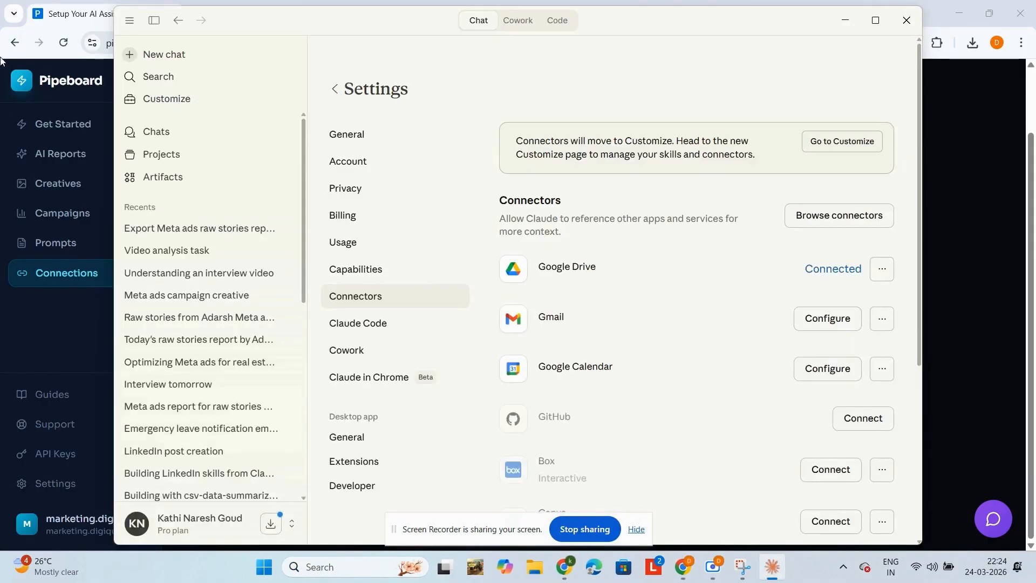
left_click(156, 57)
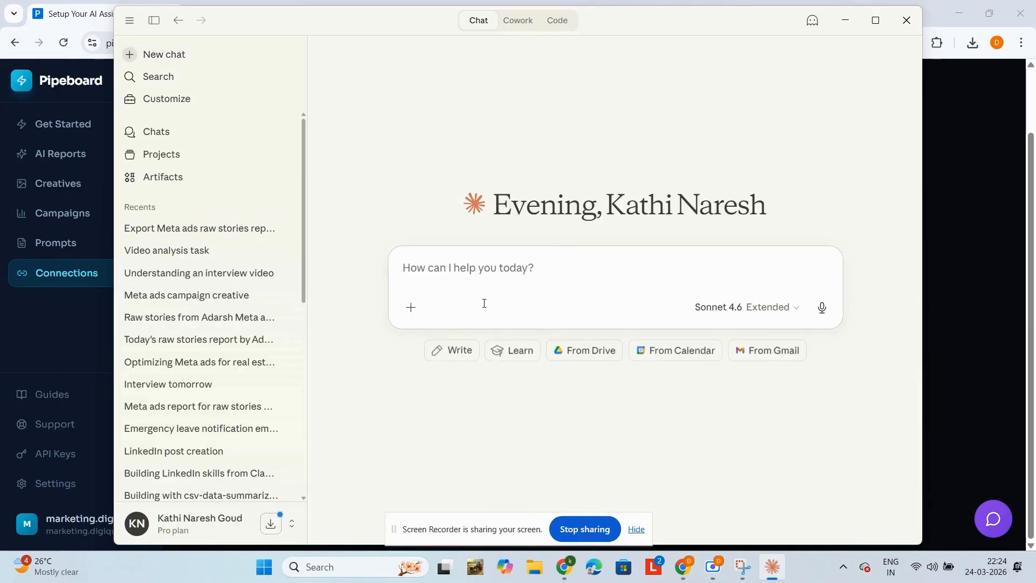
Add a custom connector named Meta Ads, using the copied Pipeboard address as its remote MCP server URL
left_click(410, 308)
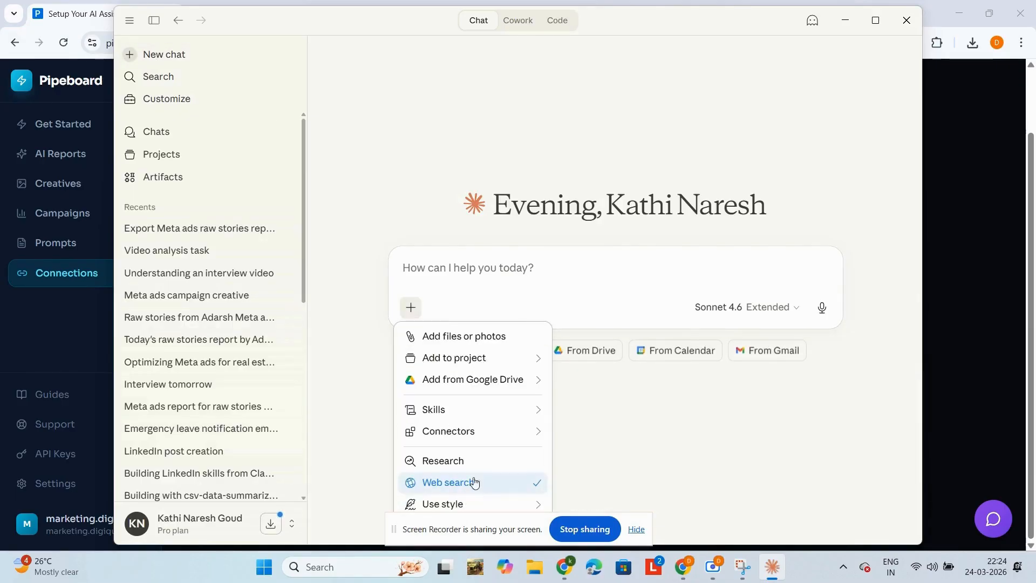
mouse_move(480, 444)
left_click(603, 402)
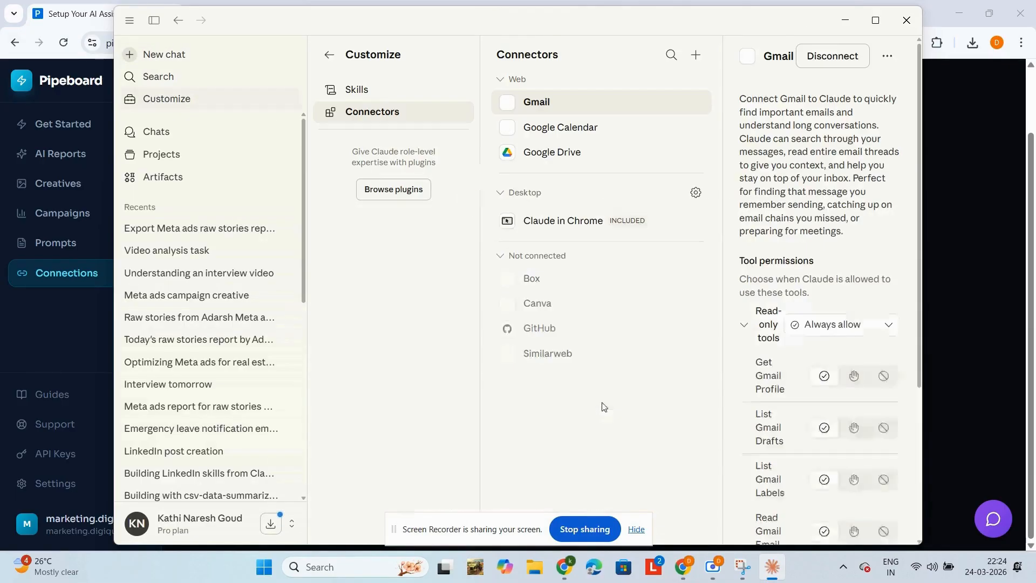
left_click(696, 54)
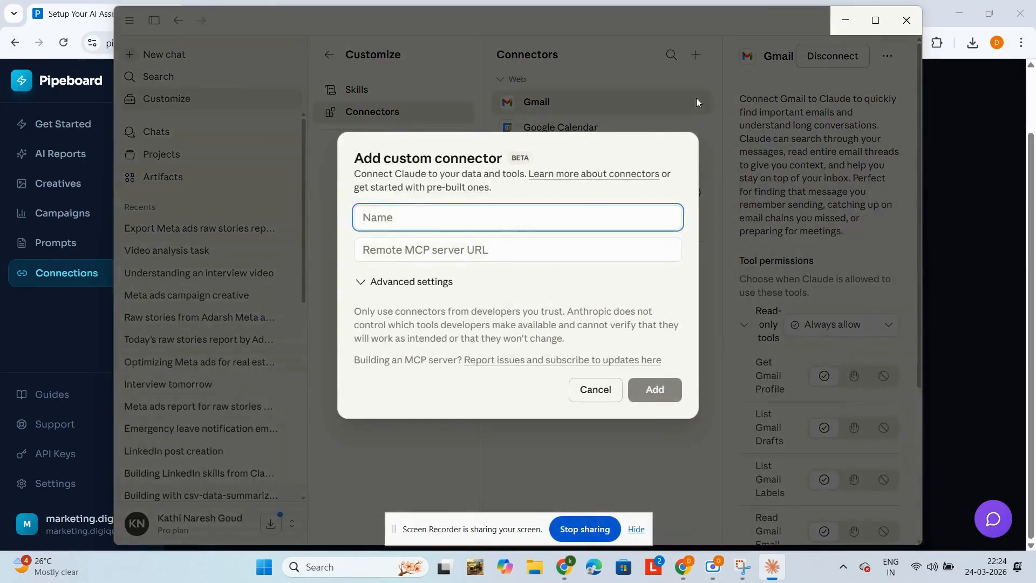
type("Meta Ads")
left_click(488, 253)
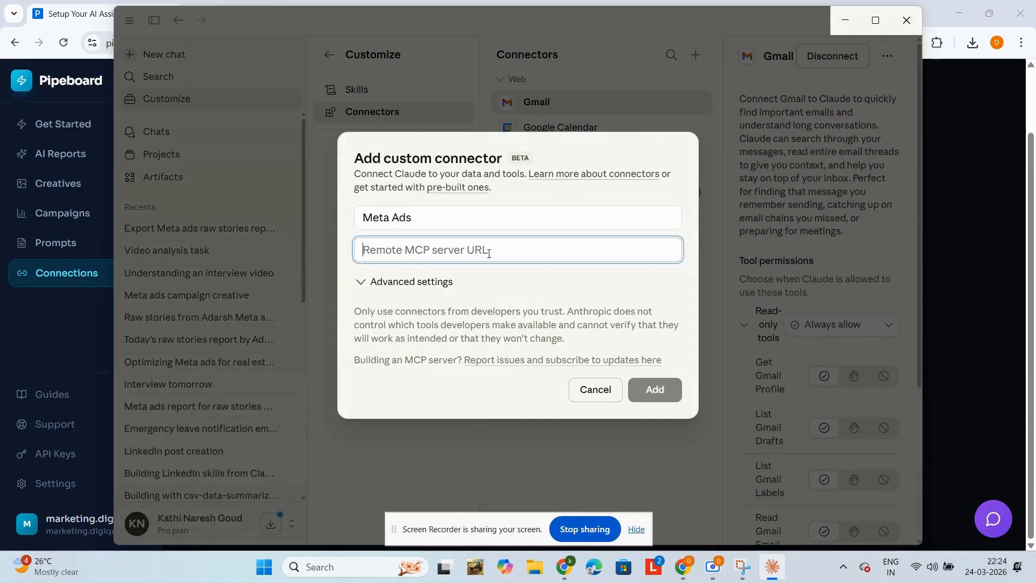
key("ctrl+v")
left_click(656, 388)
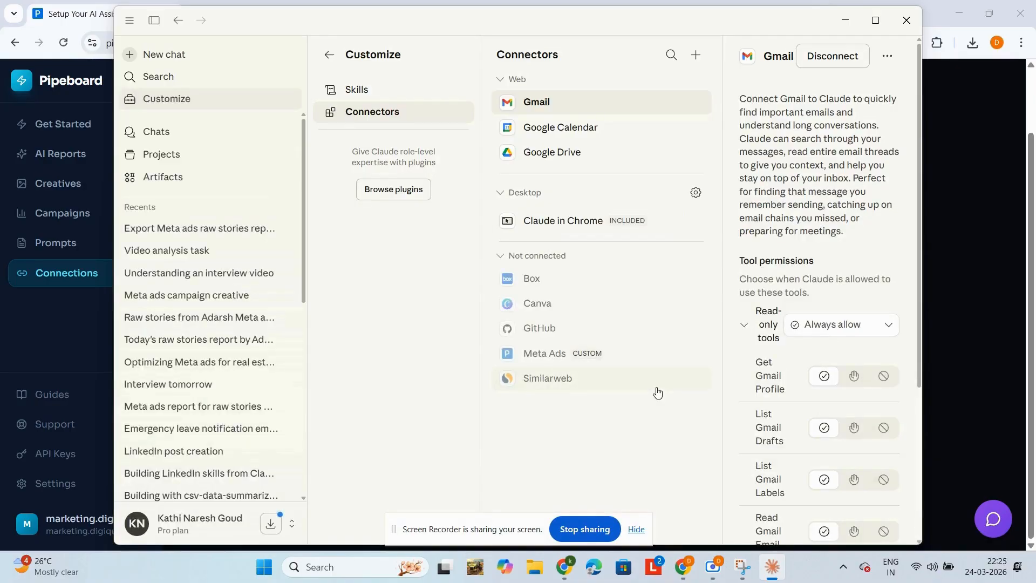
Connect the Meta Ads connector and allow the browser to return to the Claude app
left_click(619, 356)
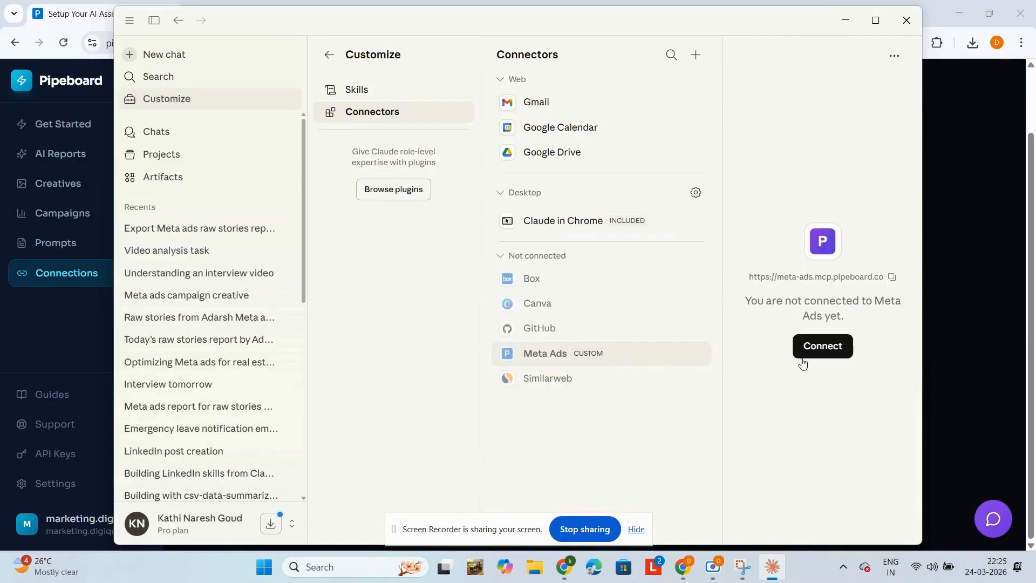
left_click(816, 350)
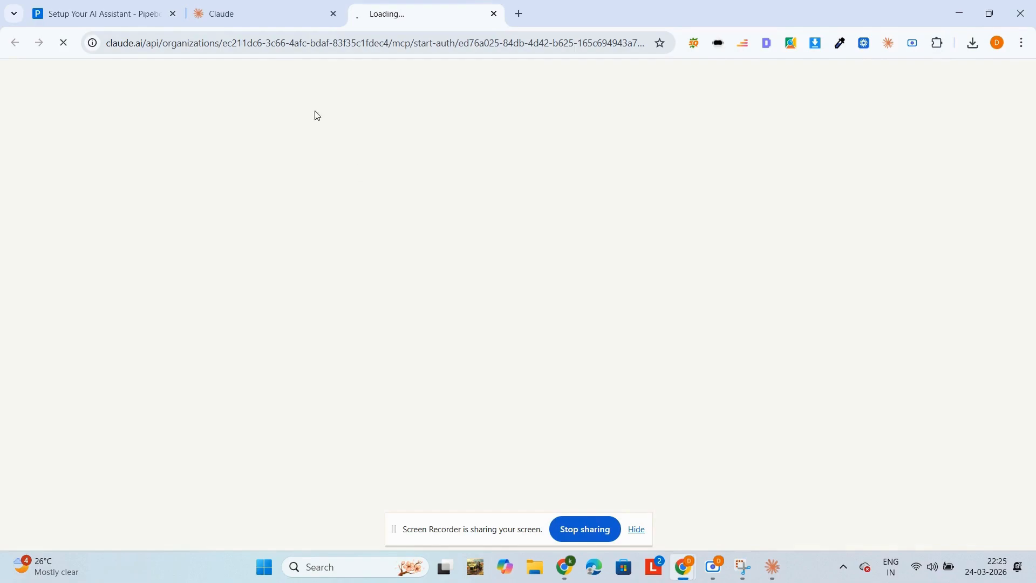
left_click(333, 13)
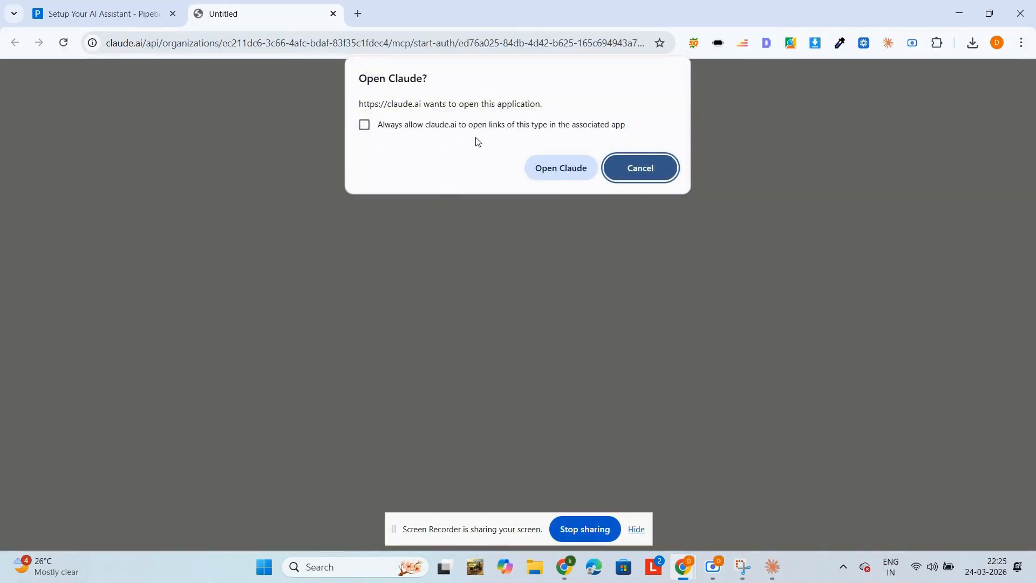
left_click(582, 161)
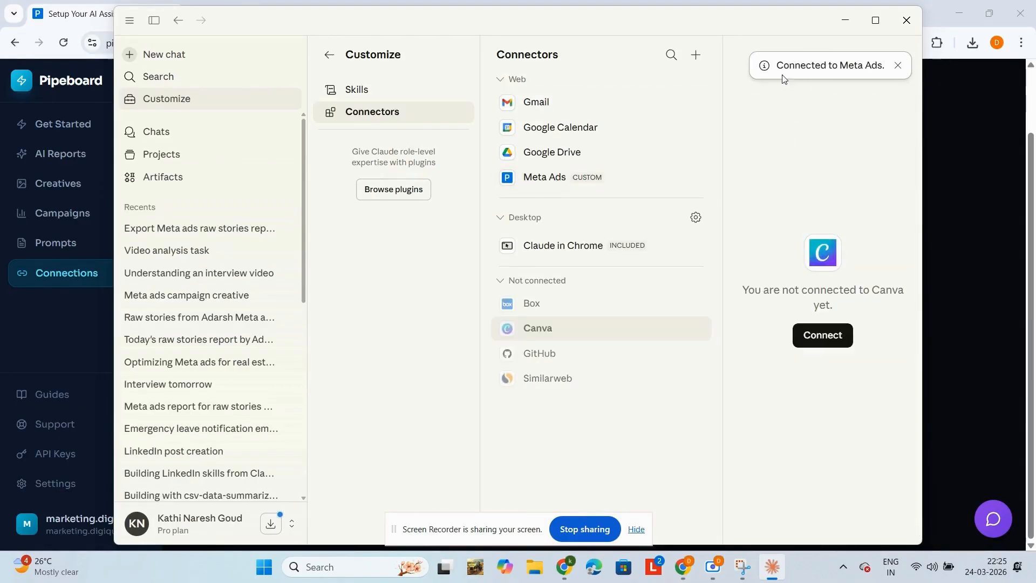
Send "Export Raw stories by adarsh report (meta ads already connected)" in a new chat
left_click(204, 64)
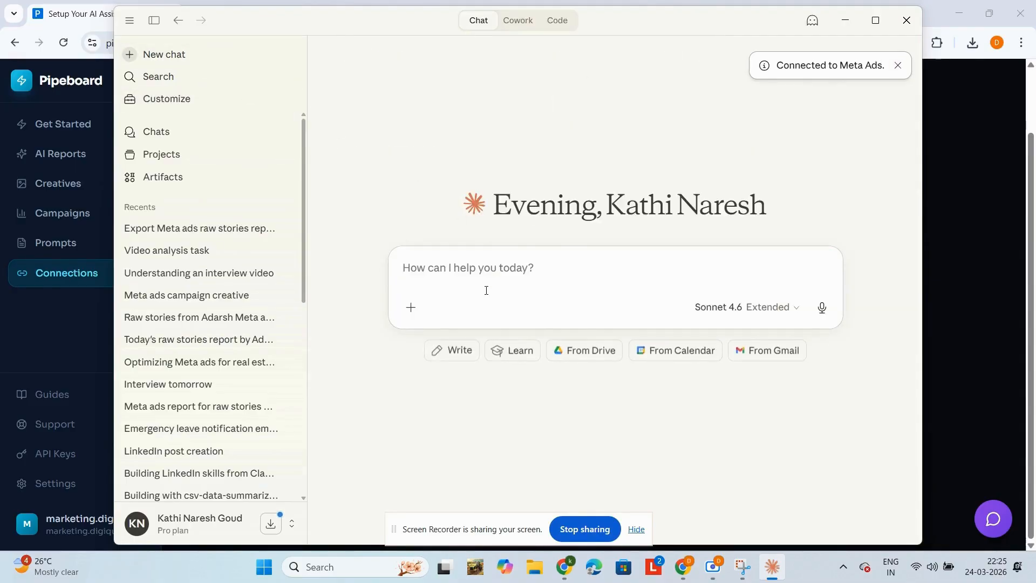
type("E")
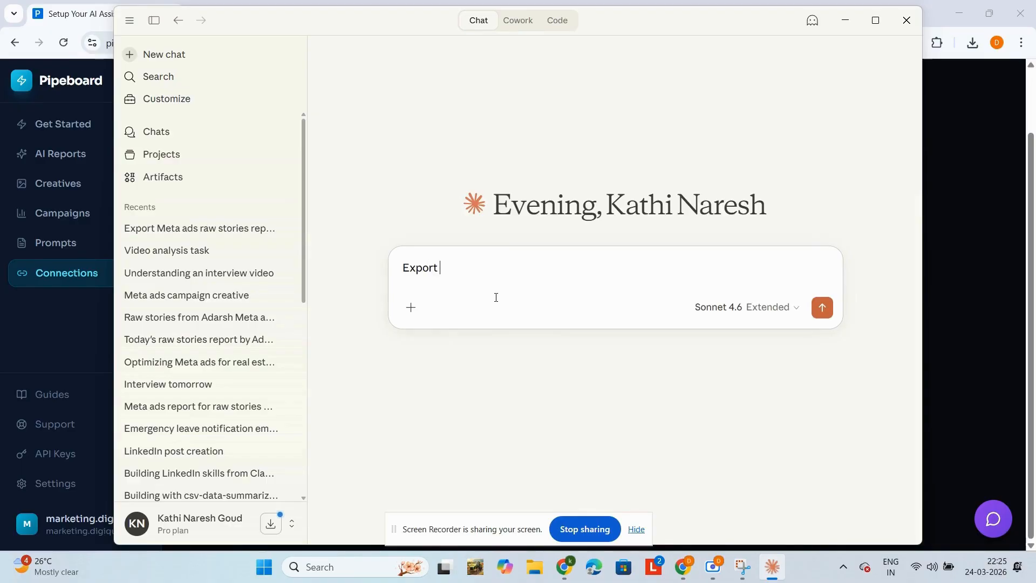
type("xport Raw stories by adarsh report")
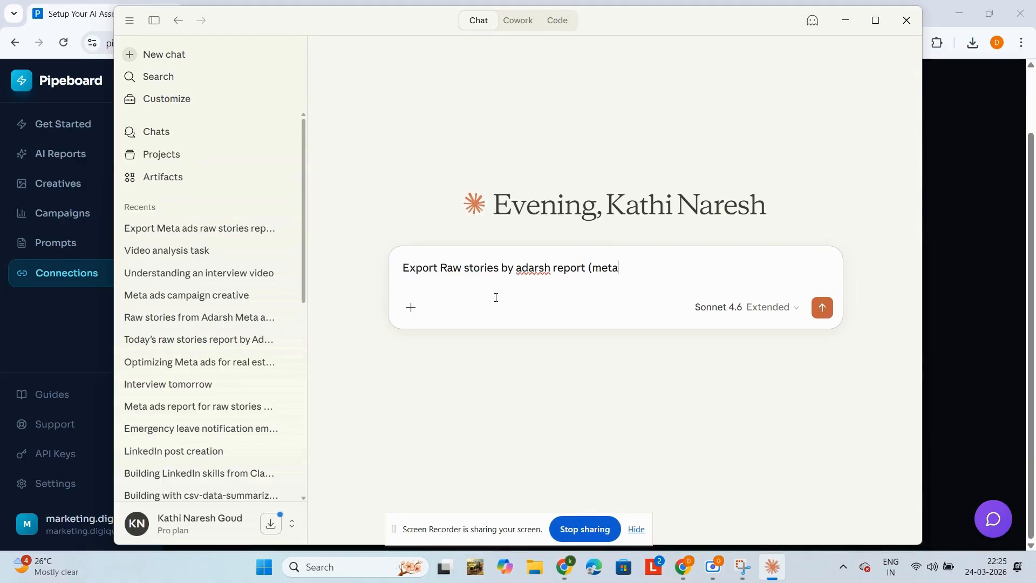
type("(meta ads already connected")
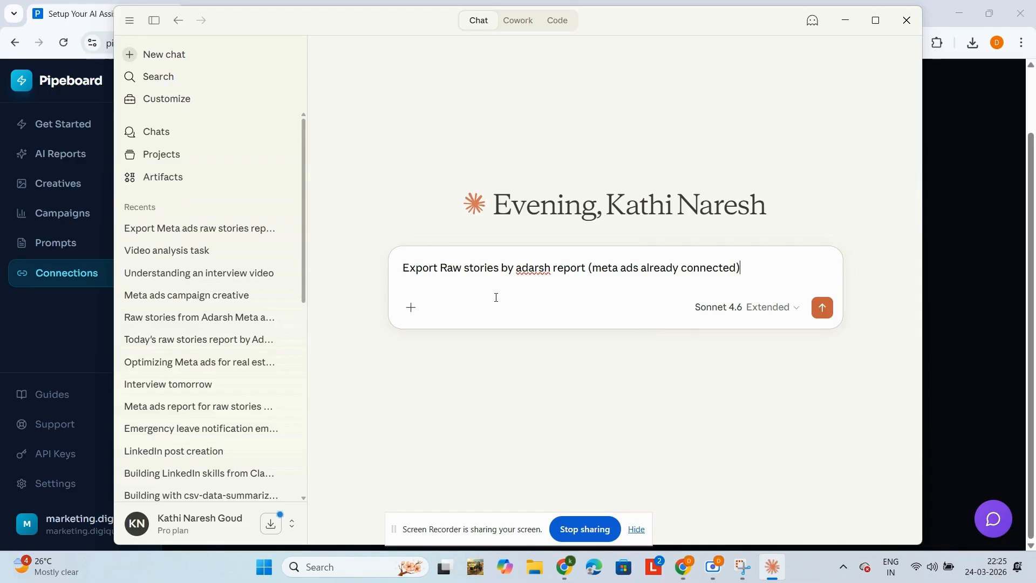
key("Return")
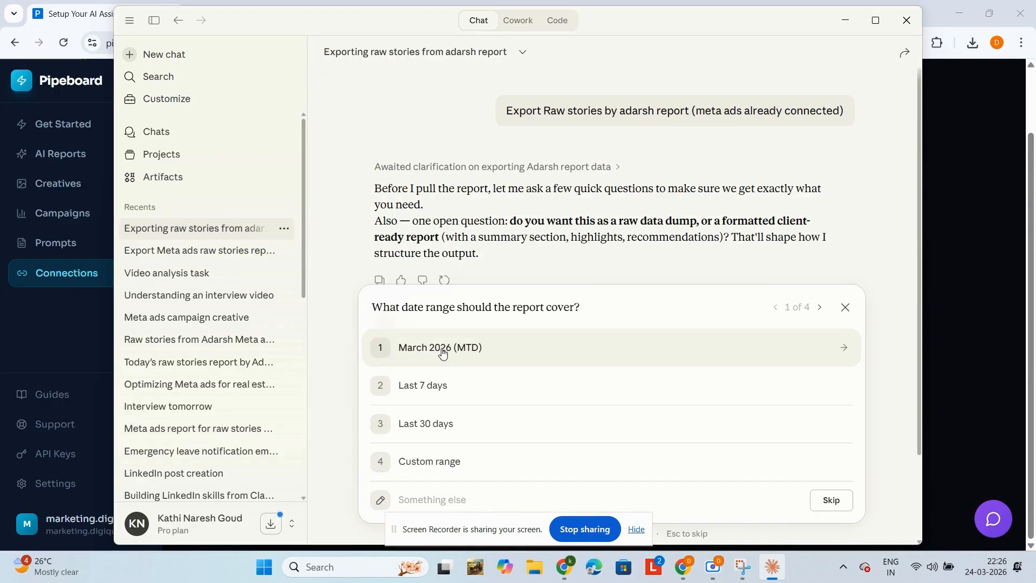
Answer the report questions with Last 30 days as date range and Campaign level as data level
left_click(423, 423)
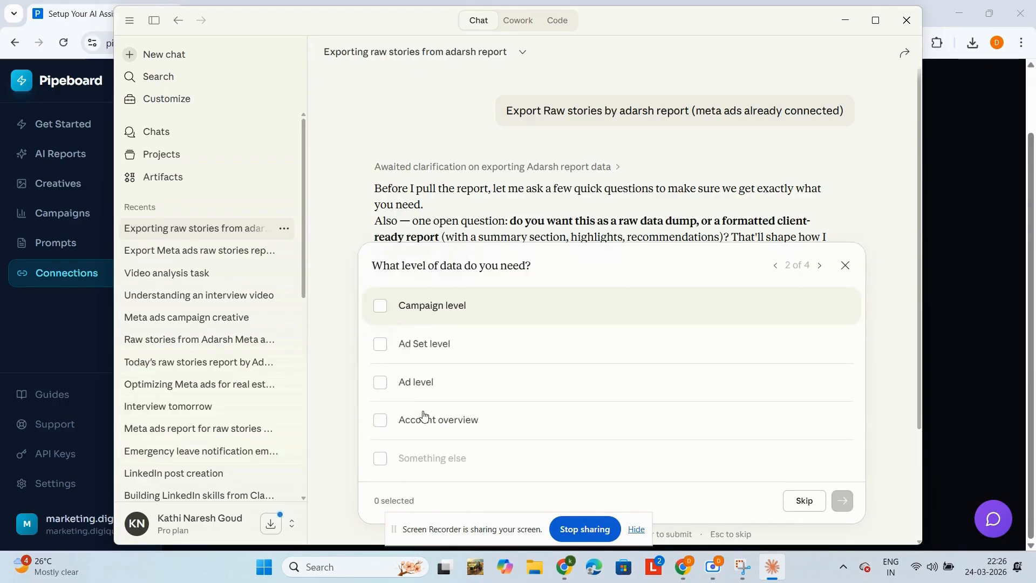
left_click(421, 316)
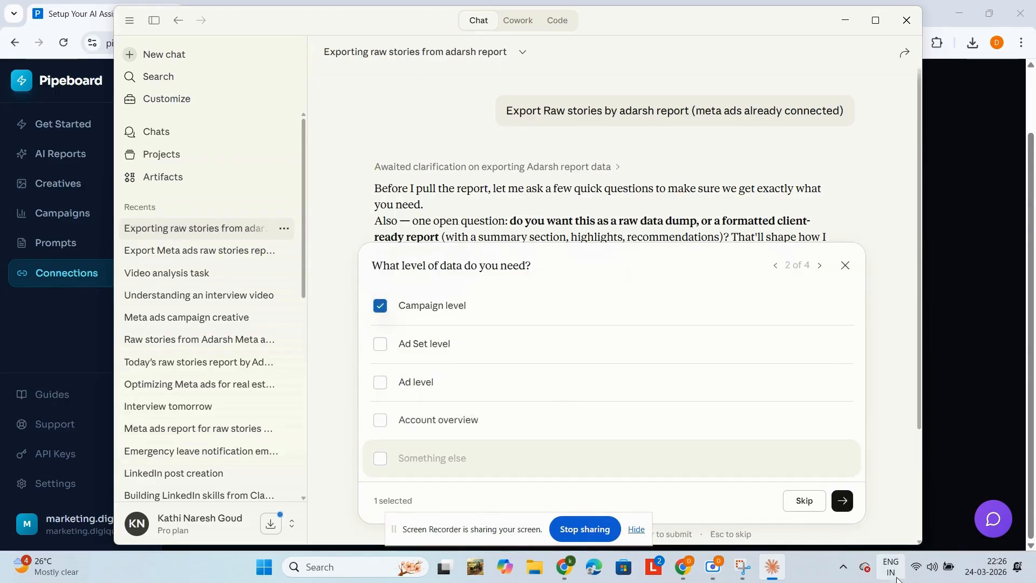
left_click(841, 503)
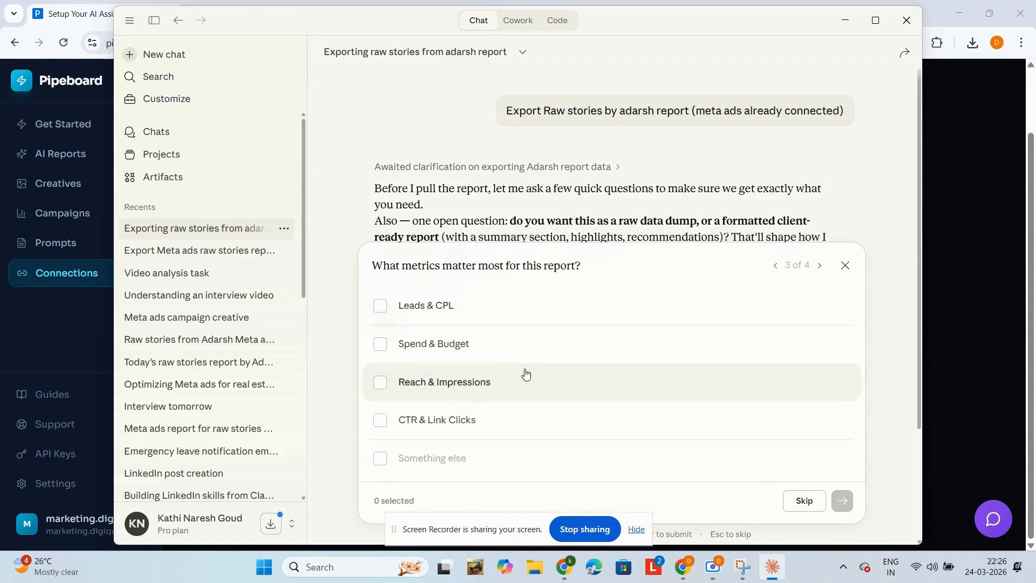
Choose Leads & CPL, Spend & Budget, Reach & Impressions and CTR & Link Clicks as metrics, with Excel (.xlsx) output
left_click(379, 419)
left_click(379, 382)
left_click(380, 345)
left_click(380, 306)
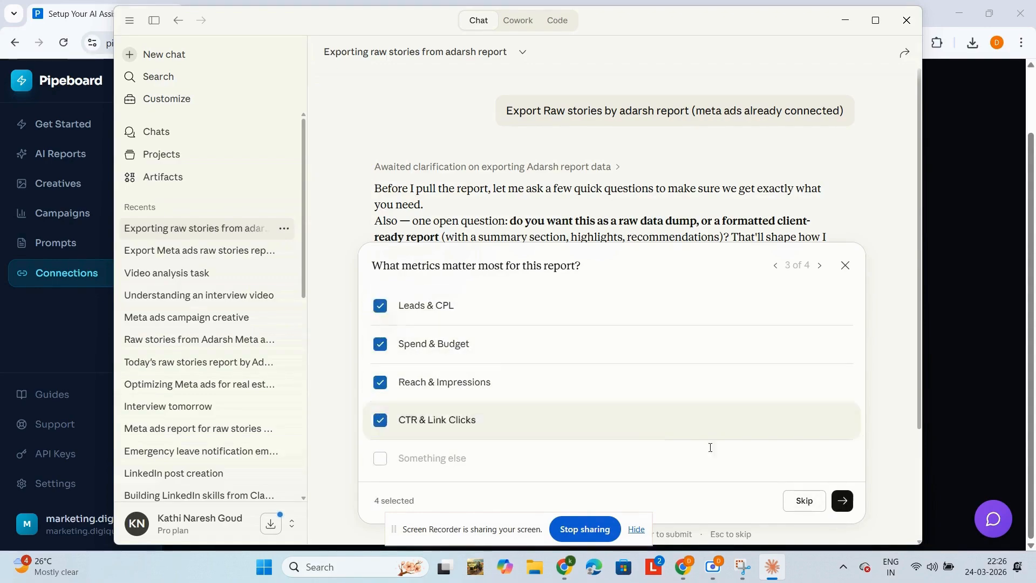
left_click(841, 503)
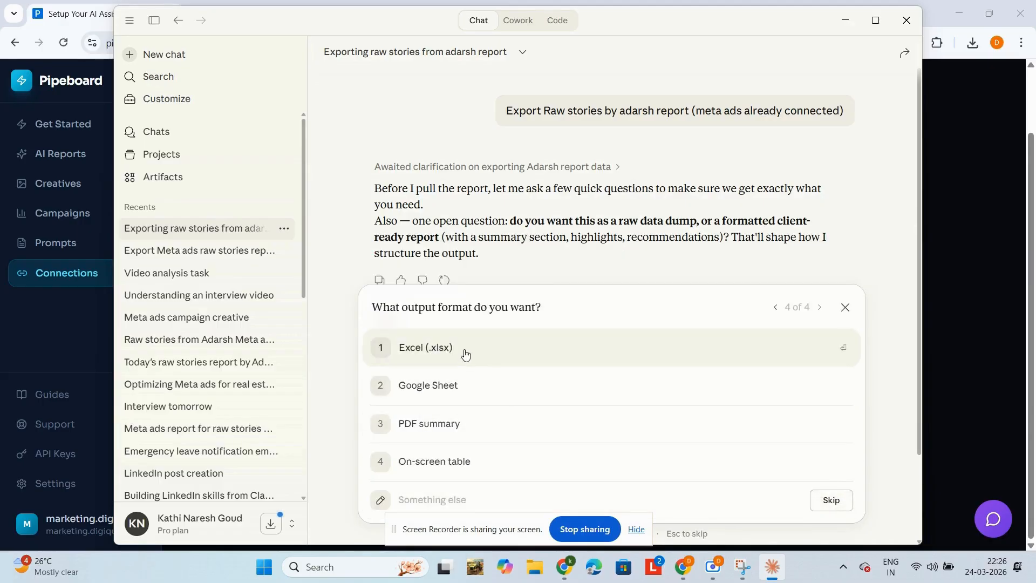
left_click(466, 353)
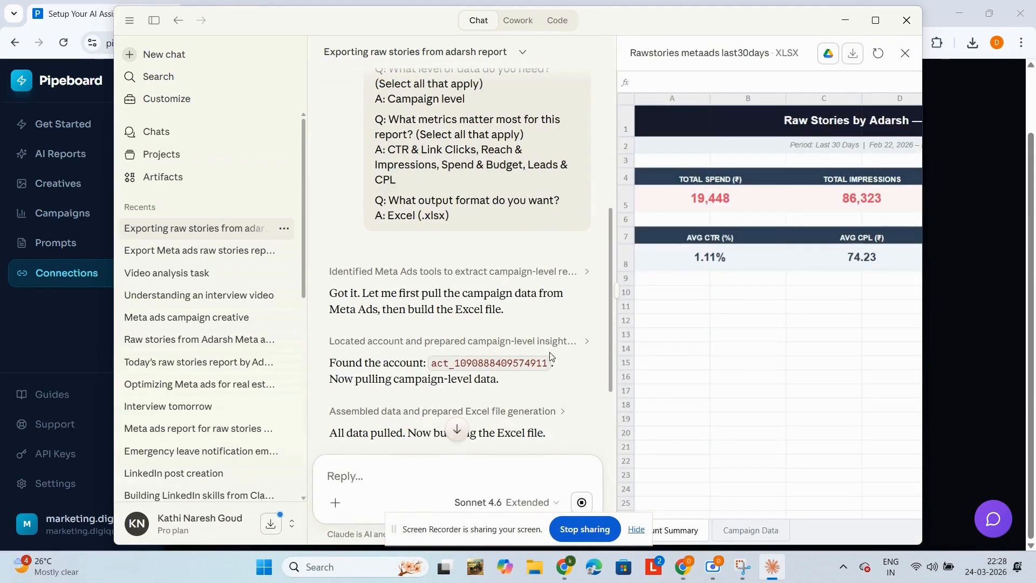
Review the report summary in the chat and the Account Summary sheet, widening the spreadsheet preview
scroll(549, 354, "down", 5)
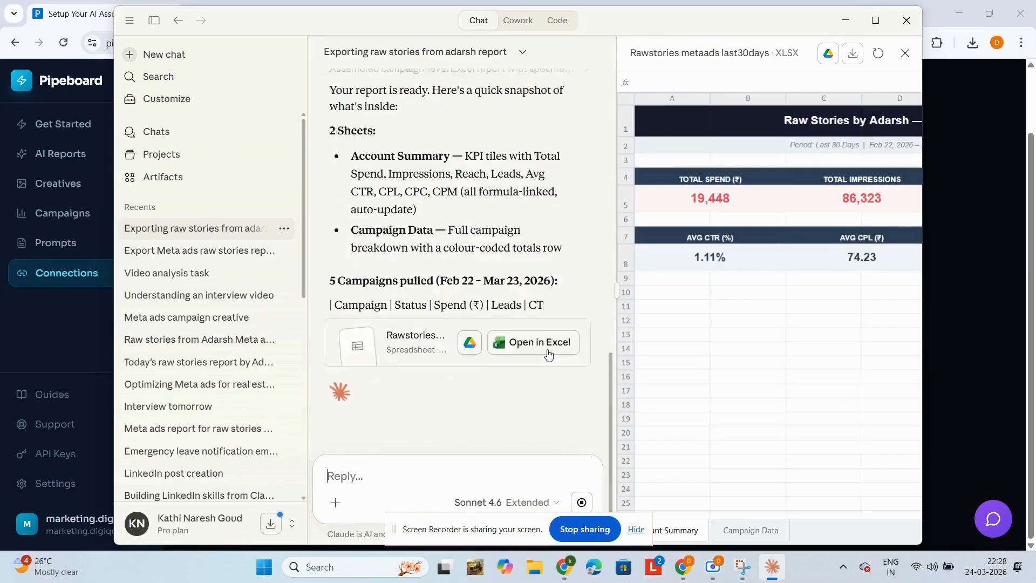
left_click(720, 307)
left_click_drag(508, 531, 209, 534)
left_click(738, 531)
left_click(681, 531)
scroll(481, 326, "down", 5)
scroll(481, 326, "up", 5)
left_click(737, 531)
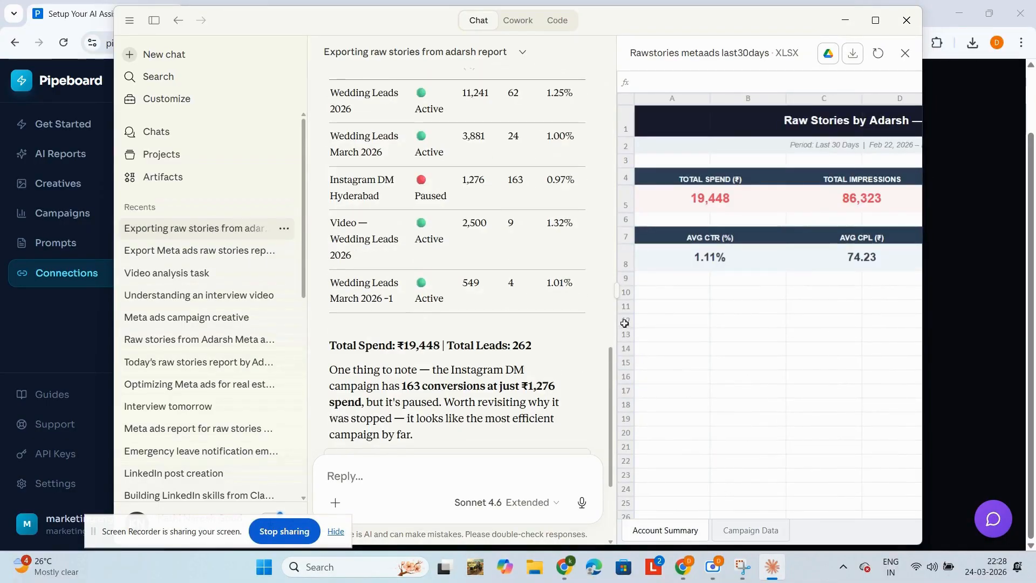
left_click_drag(616, 269, 537, 252)
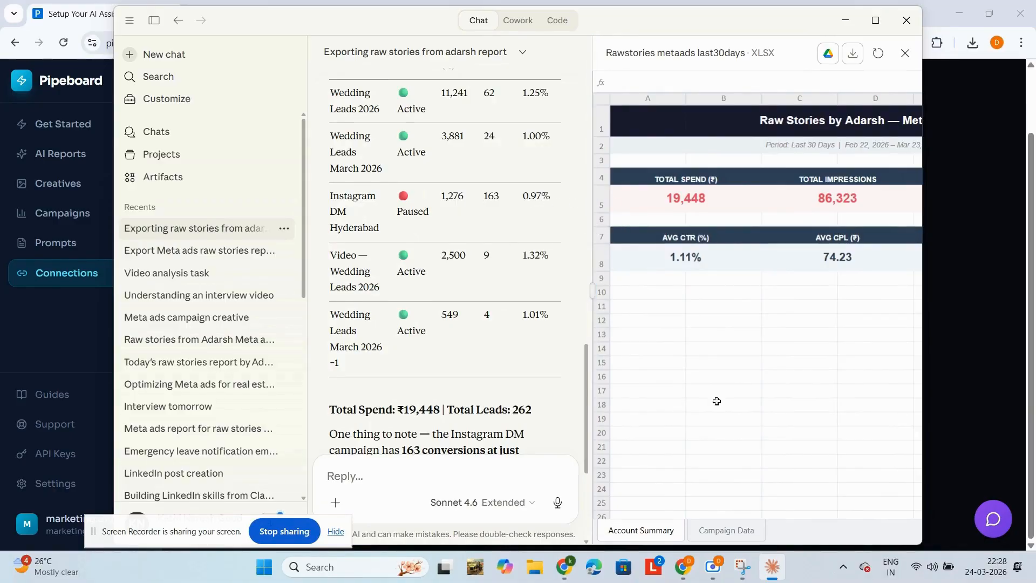
Examine the Campaign Data sheet across all its columns and rows, and read the closing part of the chat reply
left_click(729, 532)
left_click(792, 335)
key("Right")
key("Right")
key("Right")
key("Right")
key("Right")
key("Right")
key("Right")
key("Right")
key("Right")
key("Right")
key("Right")
key("Right")
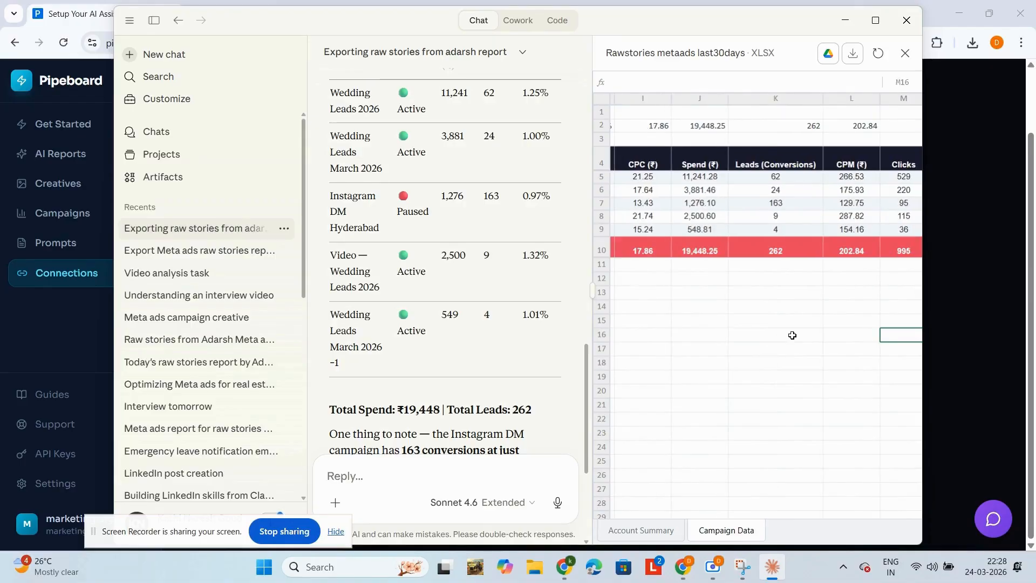
key("Up")
key("Up")
key("Up")
key("Up")
key("Up")
key("Up")
key("Left")
key("Left")
key("Left")
key("Left")
key("Left")
key("Left")
key("Left")
key("Left")
key("Left")
key("Left")
key("Left")
key("Left")
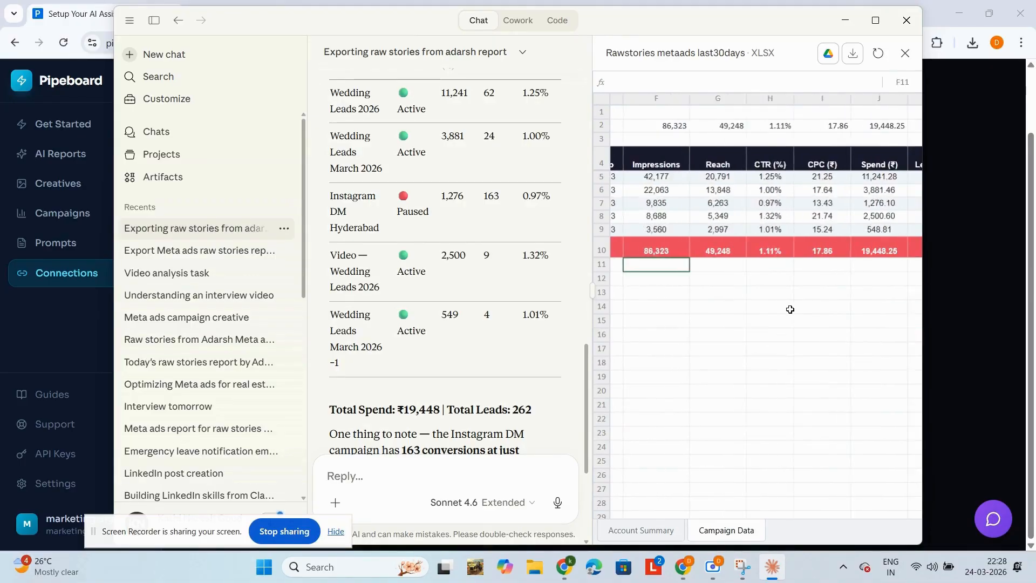
key("Up")
key("Up")
key("Up")
key("Up")
key("Right")
key("Right")
key("Right")
key("Right")
key("Right")
key("Right")
key("Right")
key("Right")
key("Right")
key("Right")
key("Right")
key("Right")
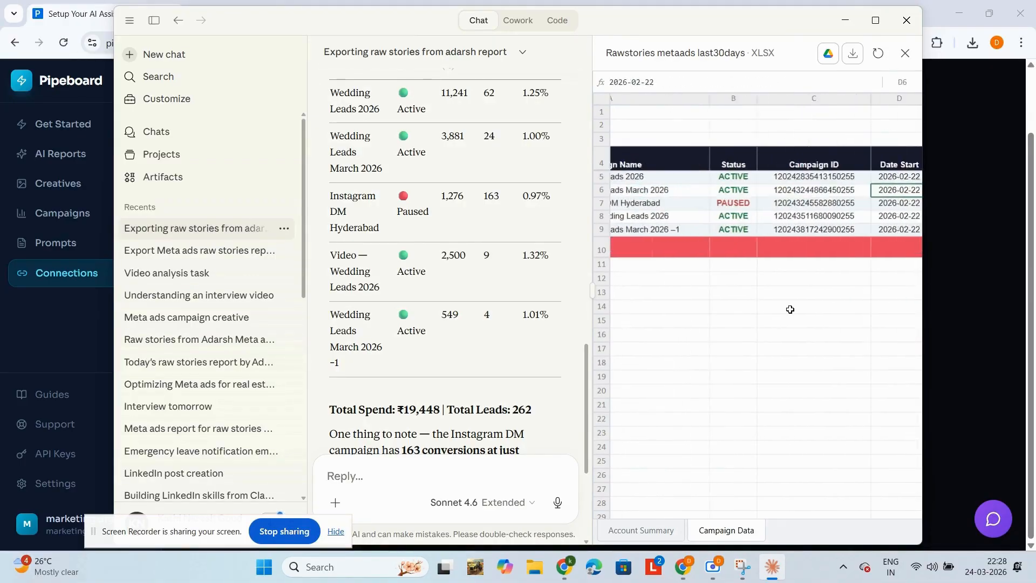
key("Left")
key("Left")
key("Left")
key("Left")
key("Left")
key("Left")
key("Left")
key("Left")
key("Left")
key("Left")
key("Left")
key("Left")
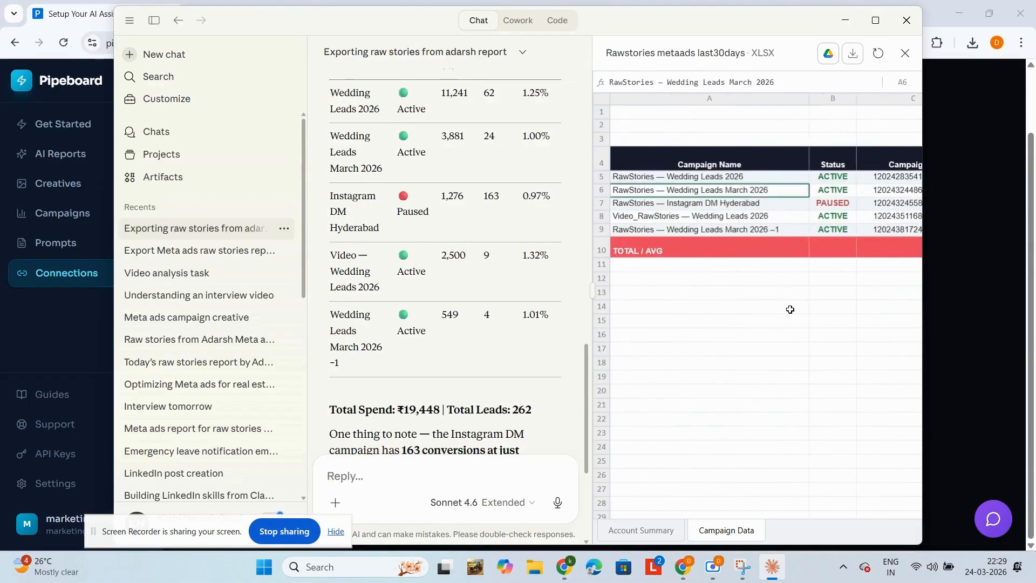
scroll(369, 319, "down", 4)
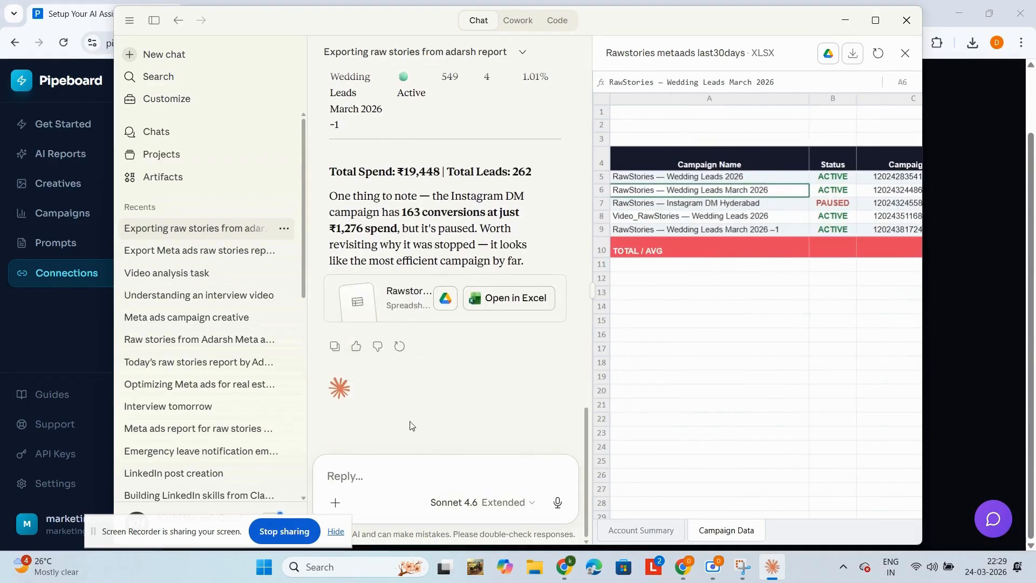